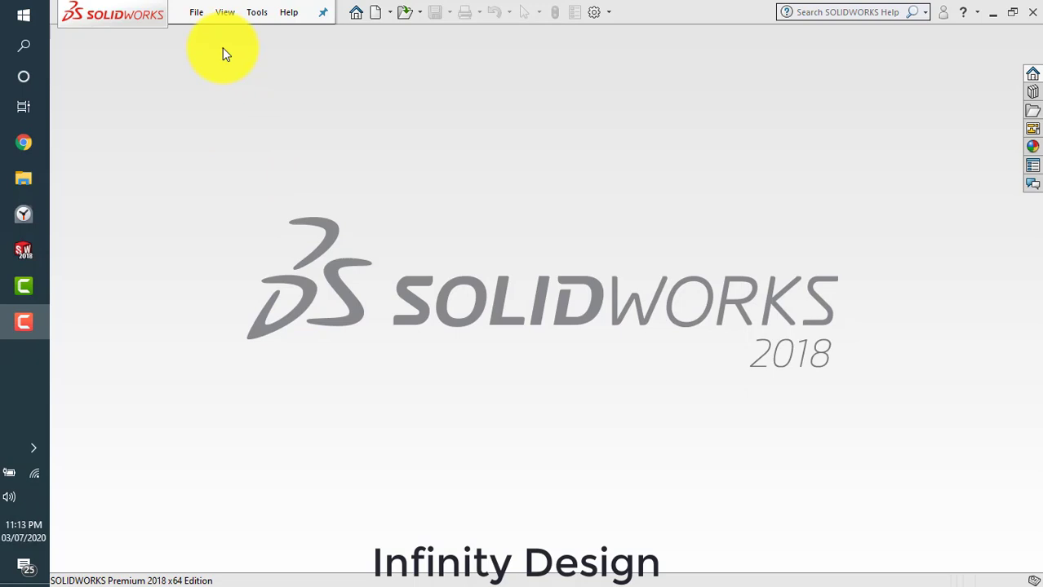
Create a new part document
left_click(196, 13)
left_click(198, 34)
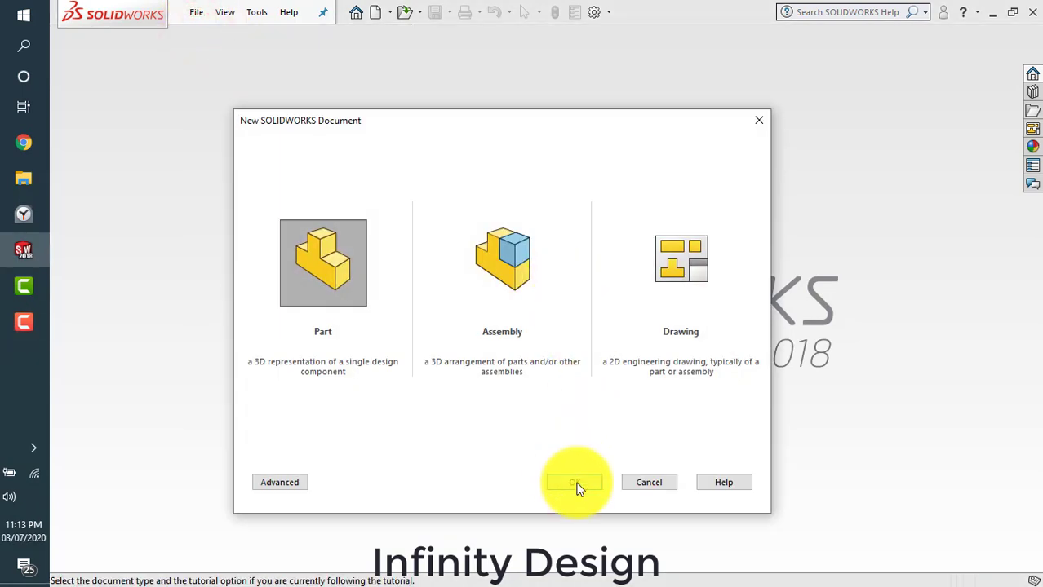
left_click(575, 483)
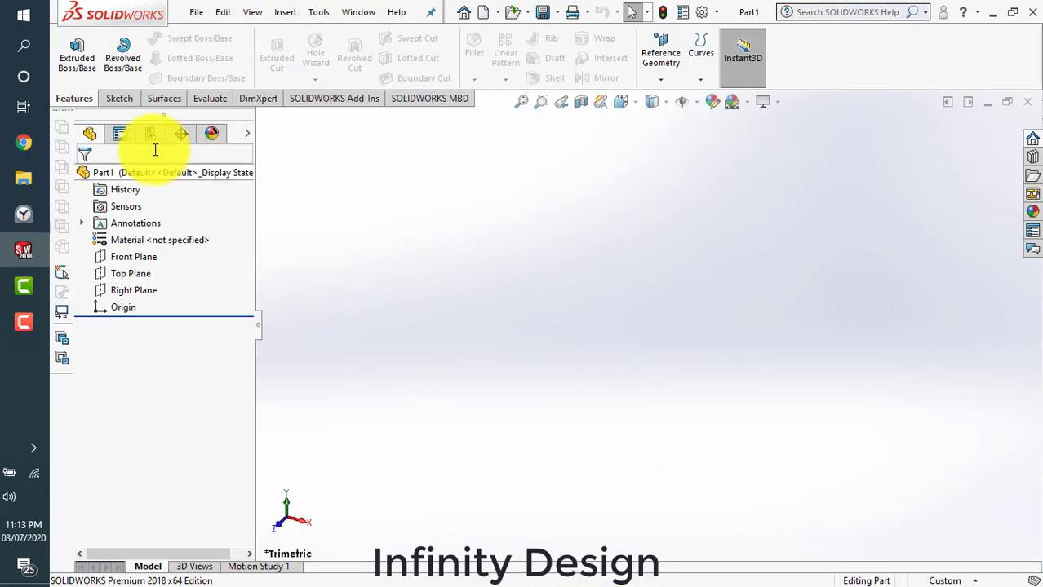
Start a new sketch on the Top Plane
left_click(122, 99)
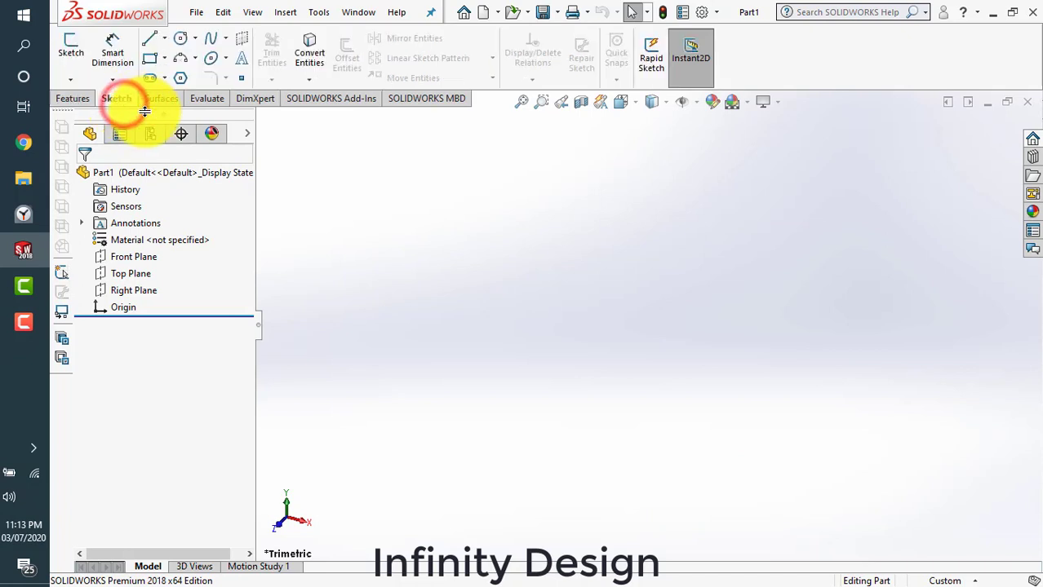
left_click(73, 46)
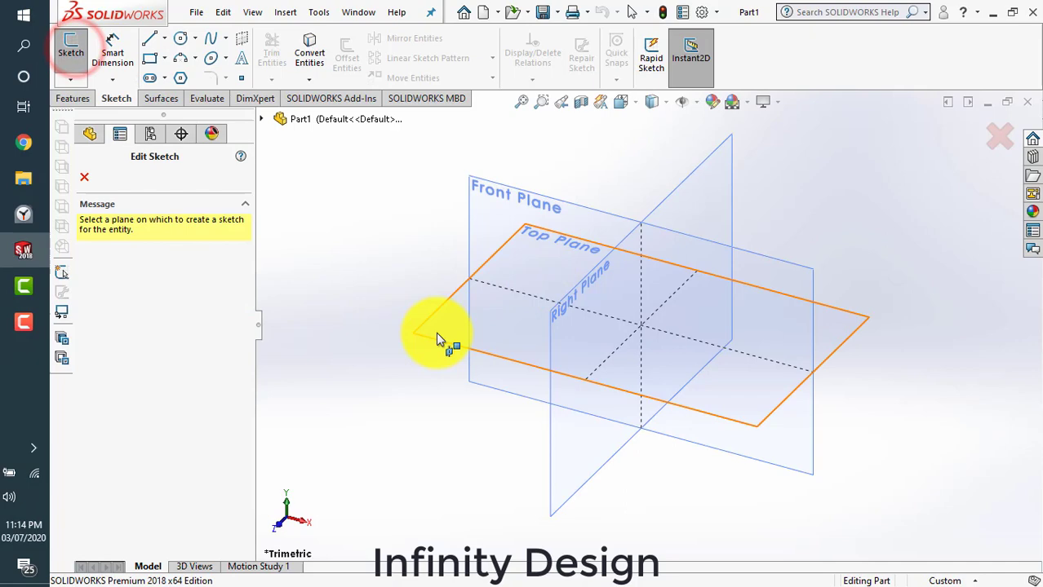
left_click(552, 327)
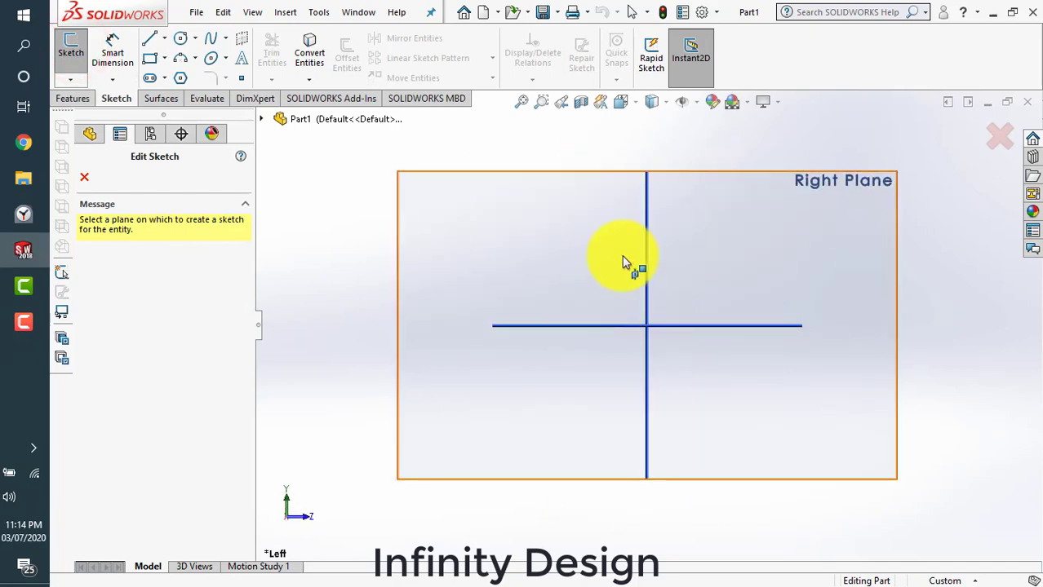
middle_click_drag(749, 316, 669, 377)
middle_click_drag(693, 413, 571, 380)
left_click(577, 381)
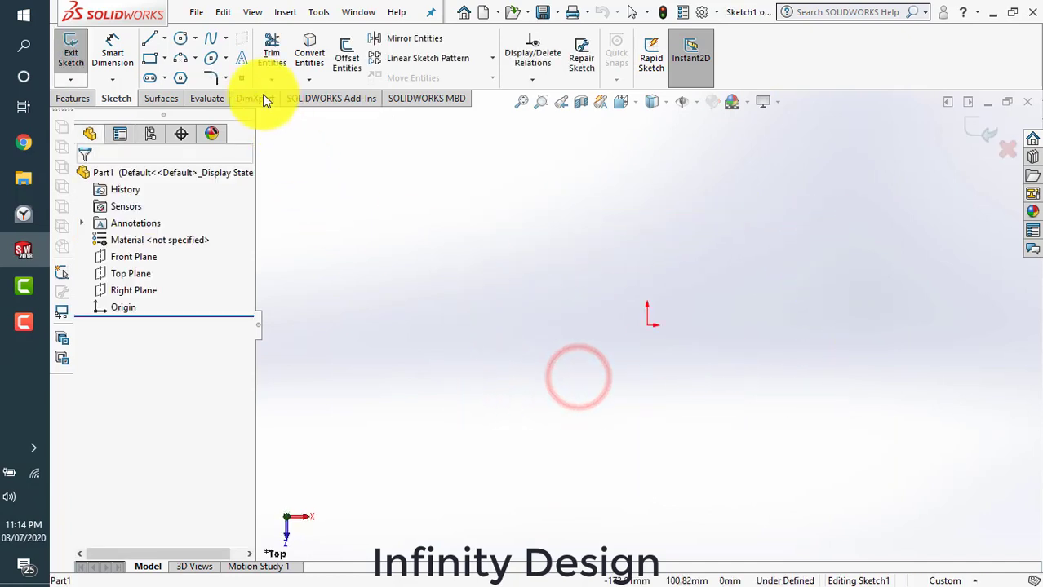
Sketch an open S-shaped spline through four points around the origin and exit the sketch
left_click(205, 41)
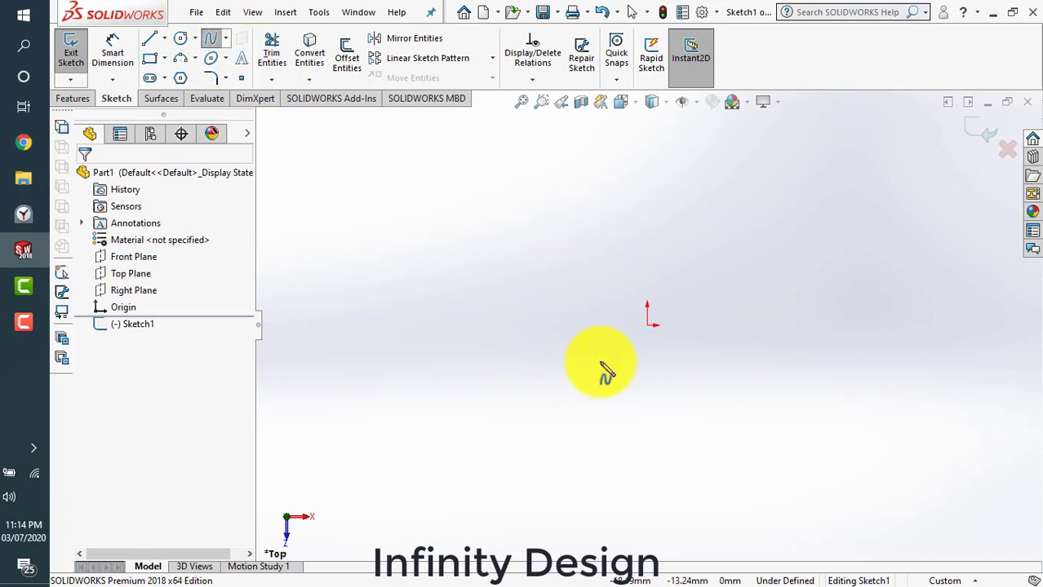
left_click(498, 334)
left_click(601, 259)
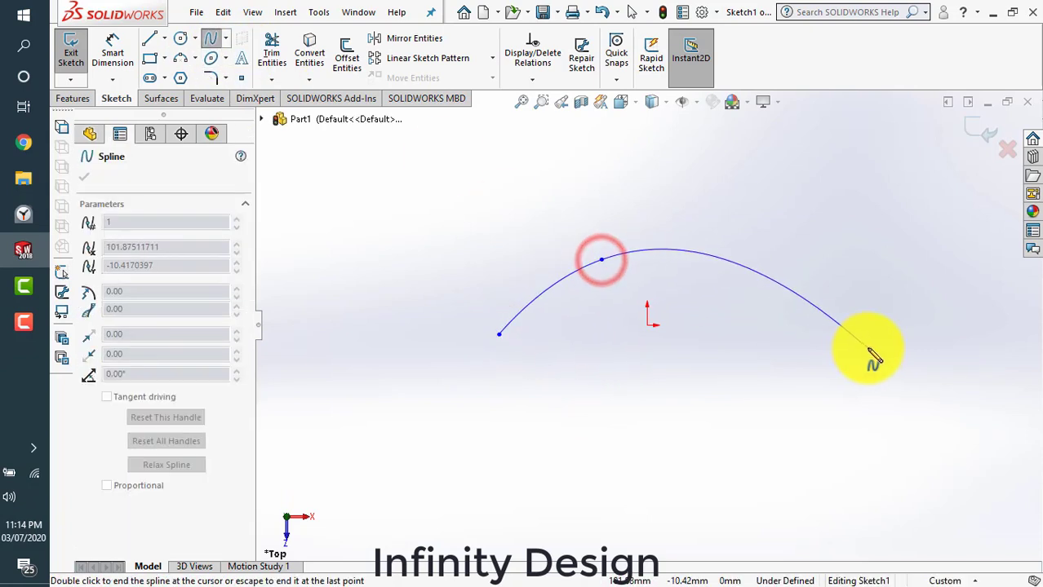
left_click(895, 351)
scroll(934, 331, "up", 2)
left_click(956, 261)
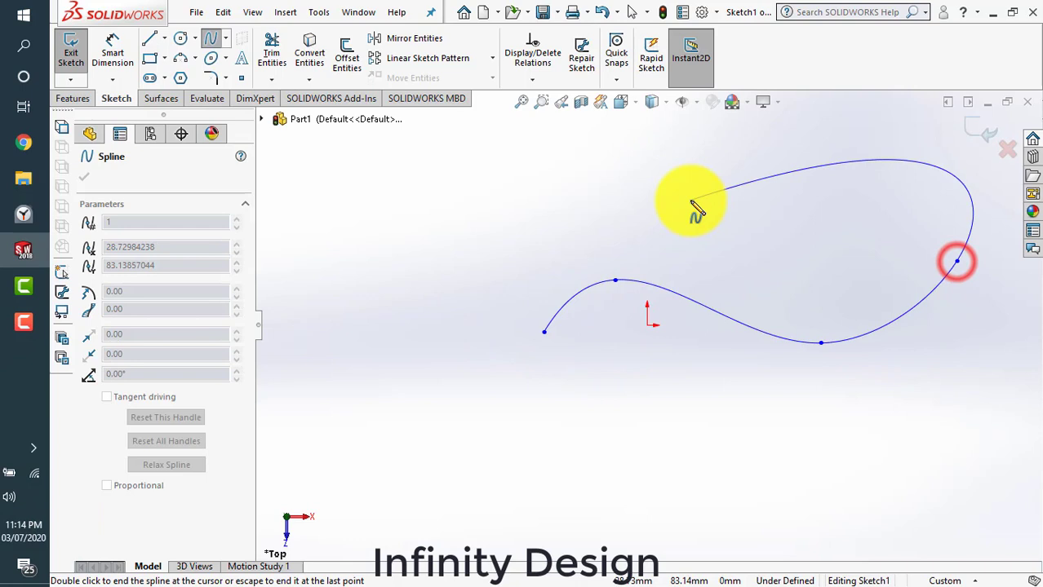
right_click(935, 218)
left_click(936, 221)
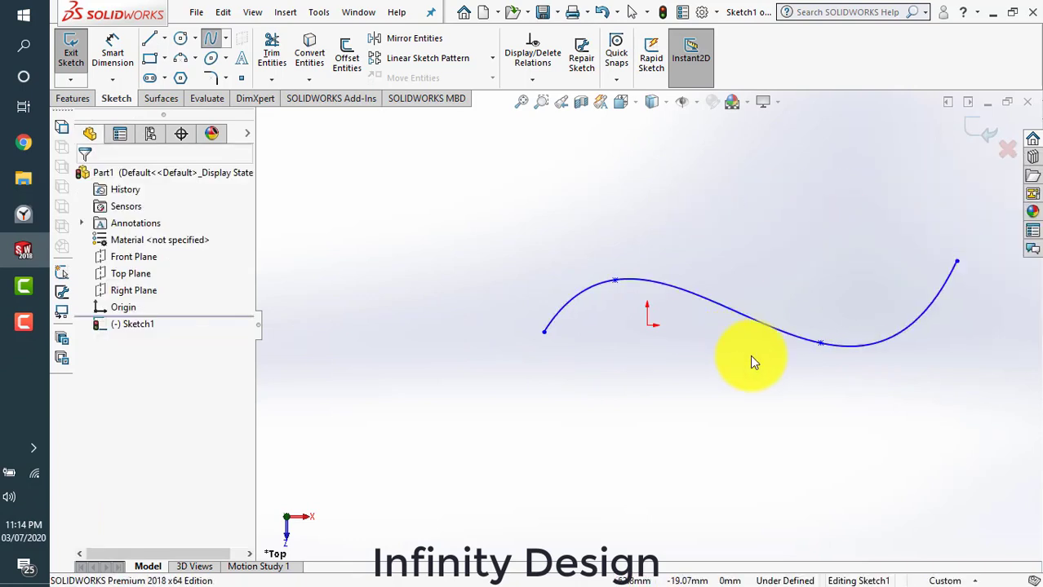
mouse_move(809, 335)
middle_mouse_down()
mouse_move(856, 237)
mouse_move(700, 343)
mouse_move(729, 333)
middle_mouse_up()
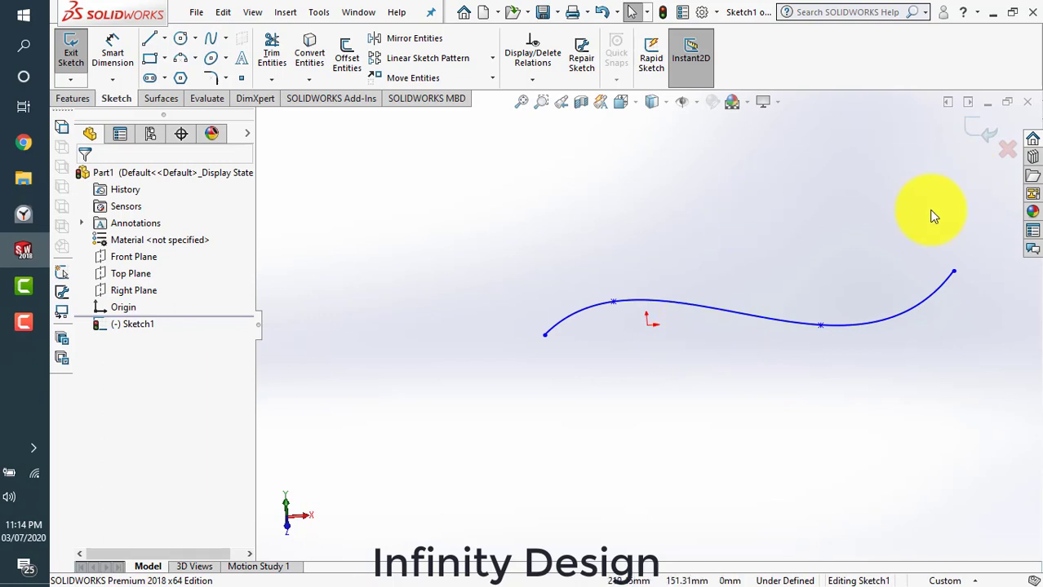
left_click(977, 136)
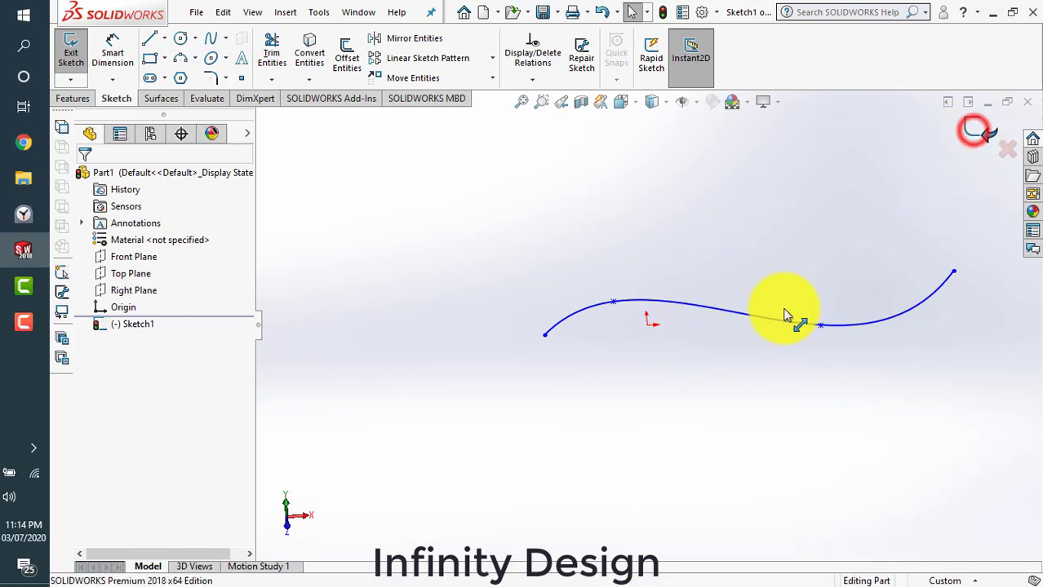
mouse_move(691, 384)
middle_mouse_down()
mouse_move(735, 350)
mouse_move(726, 399)
middle_mouse_up()
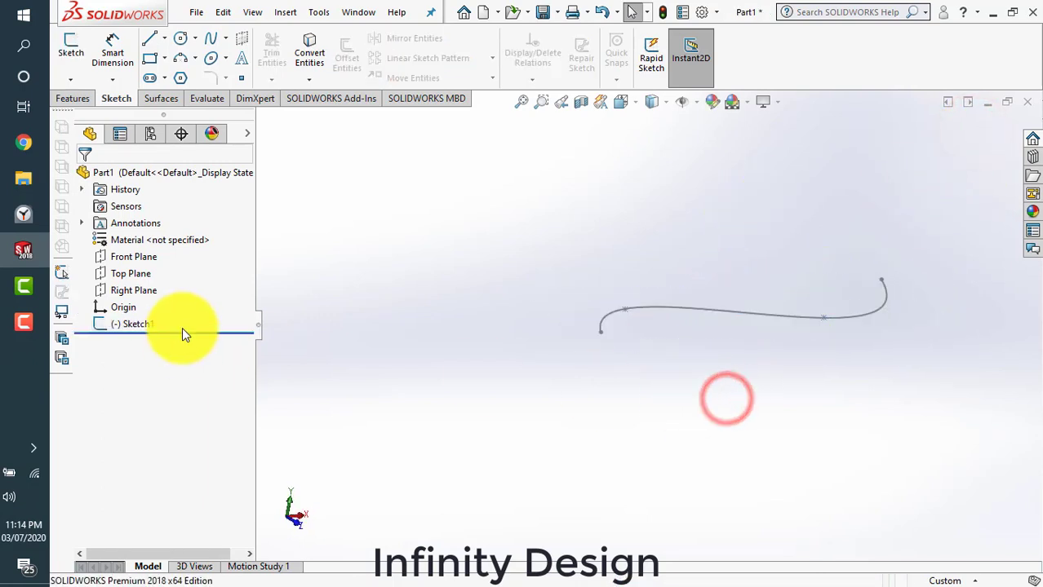
left_click(62, 56)
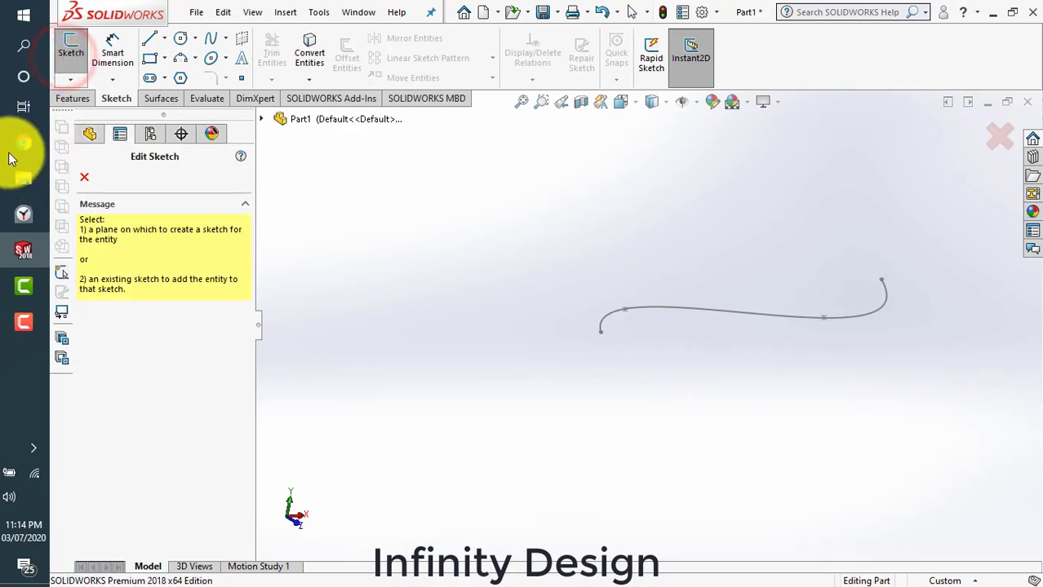
left_click(85, 176)
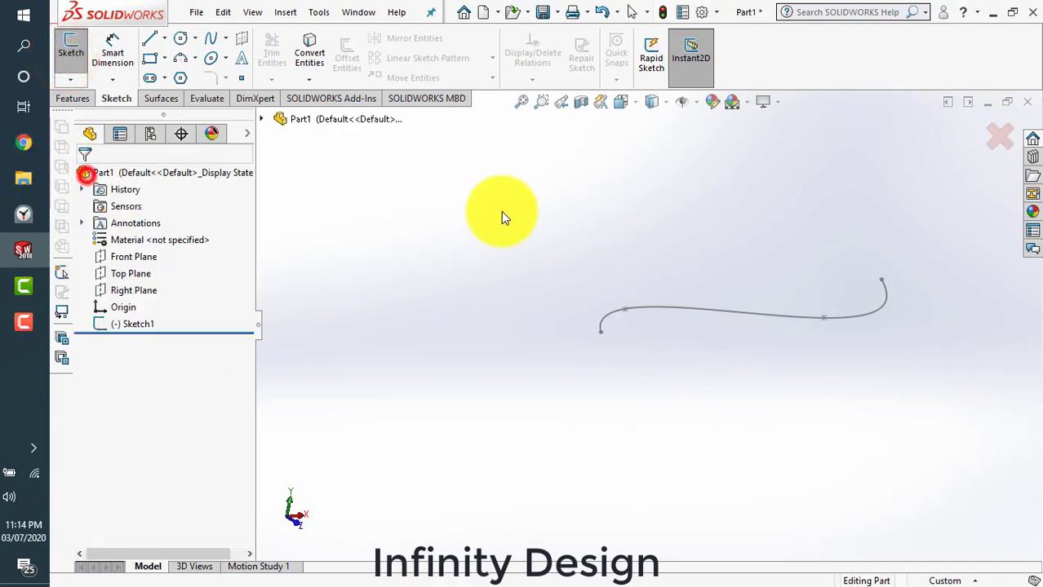
left_click(695, 103)
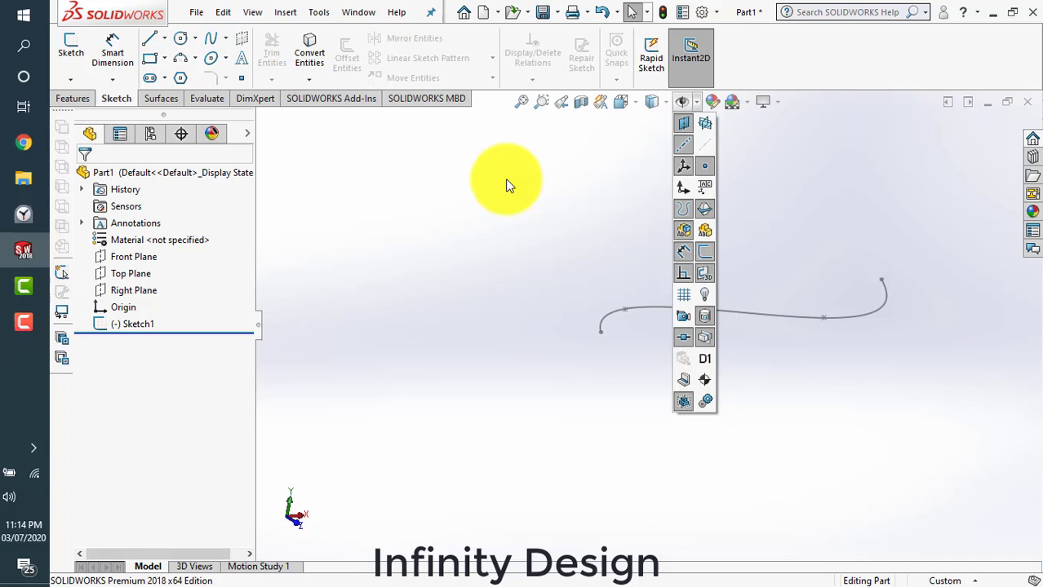
left_click(505, 180)
left_click(676, 102)
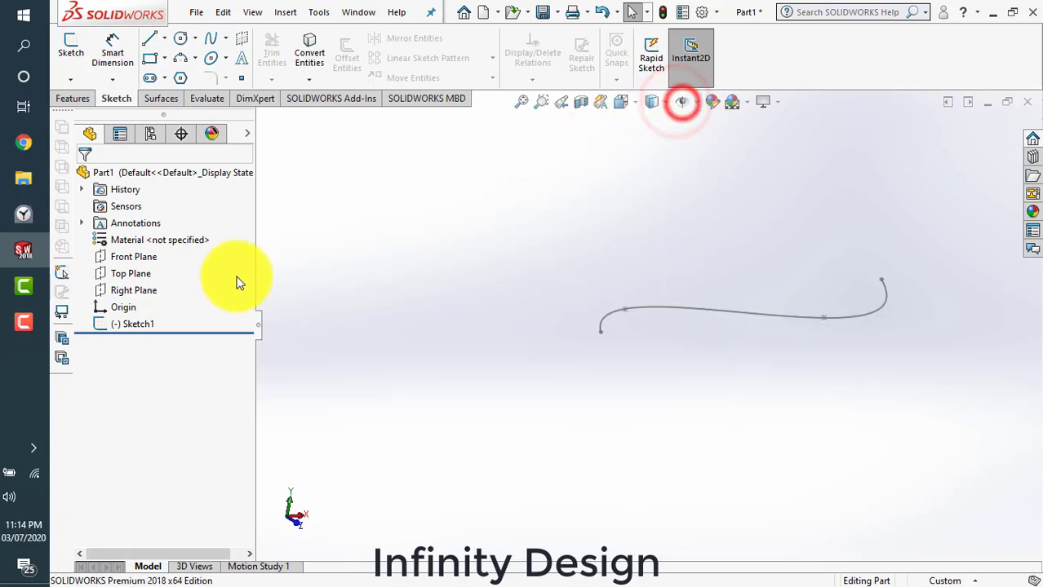
Show the Front, Top and Right planes in the graphics area
right_click(155, 254)
left_click(388, 233)
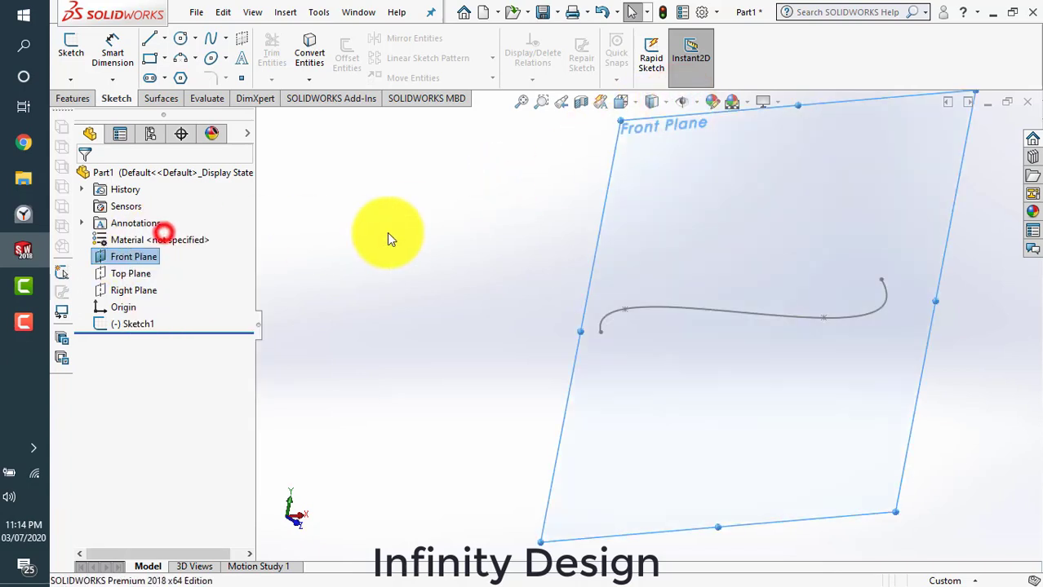
right_click(149, 273)
left_click(163, 249)
right_click(135, 292)
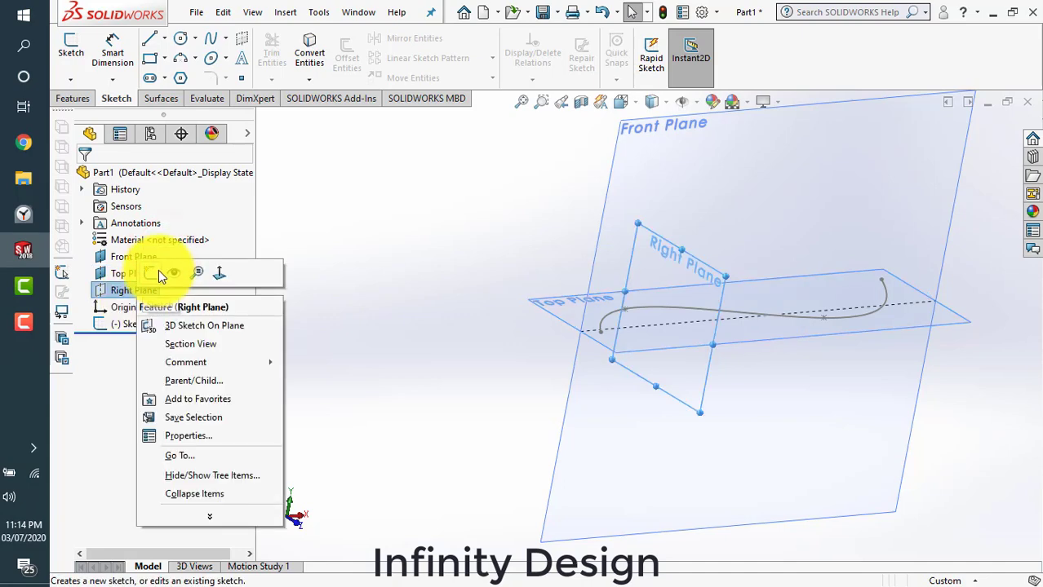
left_click(167, 270)
Create a reference plane parallel to the Right Plane and coincident with the spline's start point
middle_click_drag(415, 261, 474, 305)
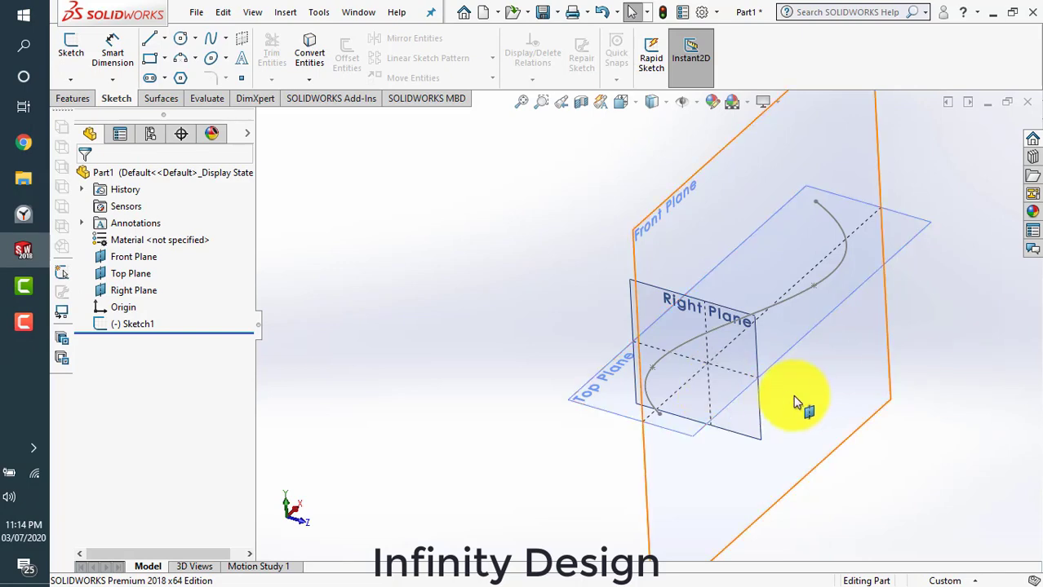
middle_click_drag(800, 402, 684, 416)
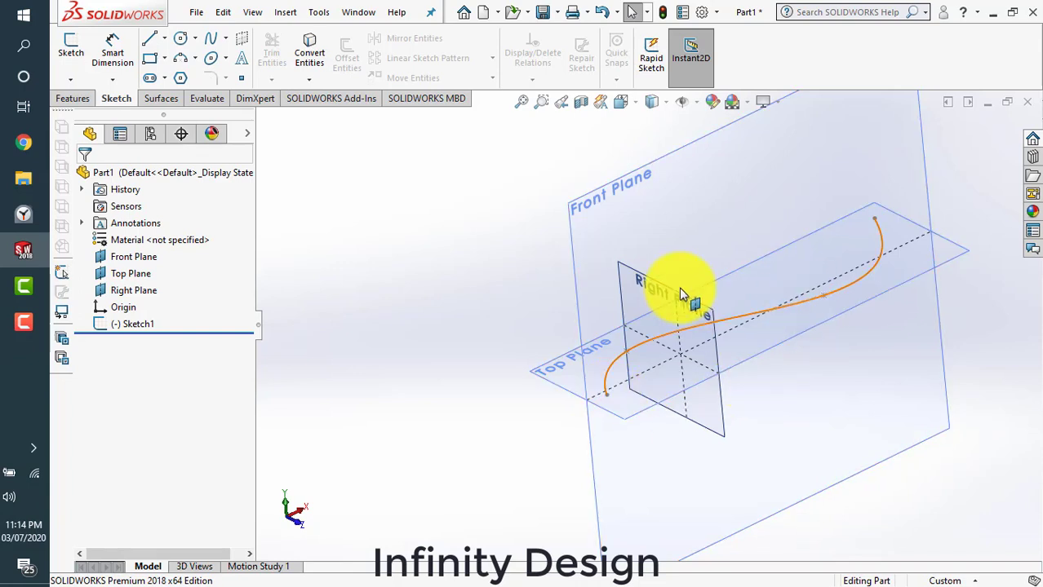
middle_click_drag(690, 291, 681, 292)
left_click(88, 99)
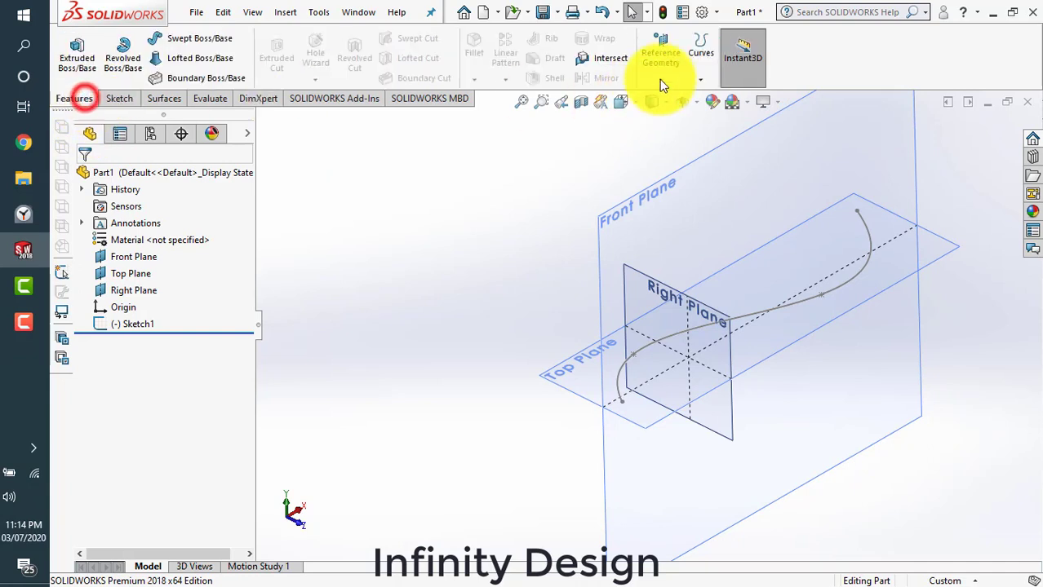
left_click(660, 79)
left_click(665, 98)
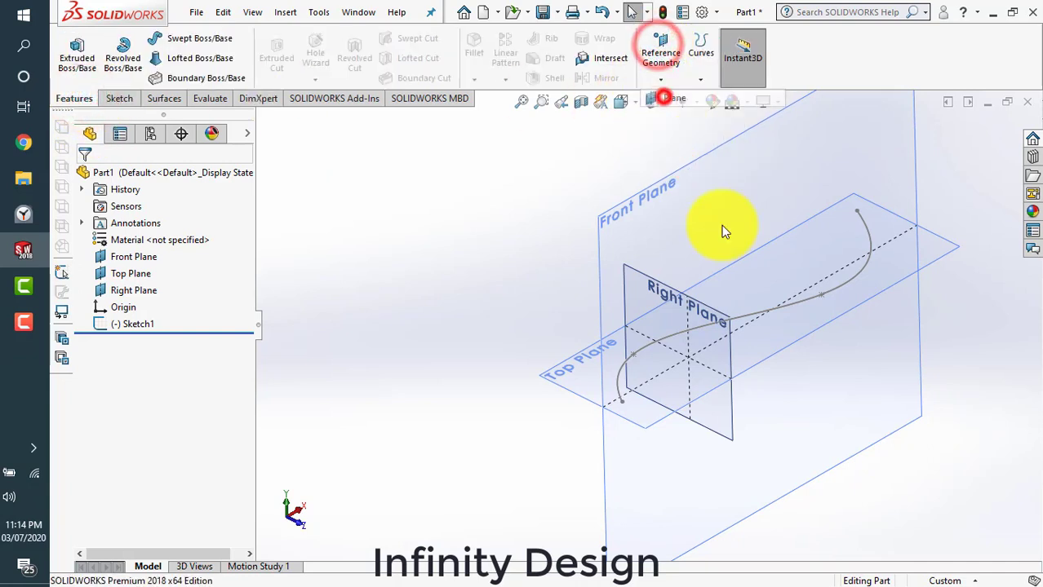
left_click(634, 274)
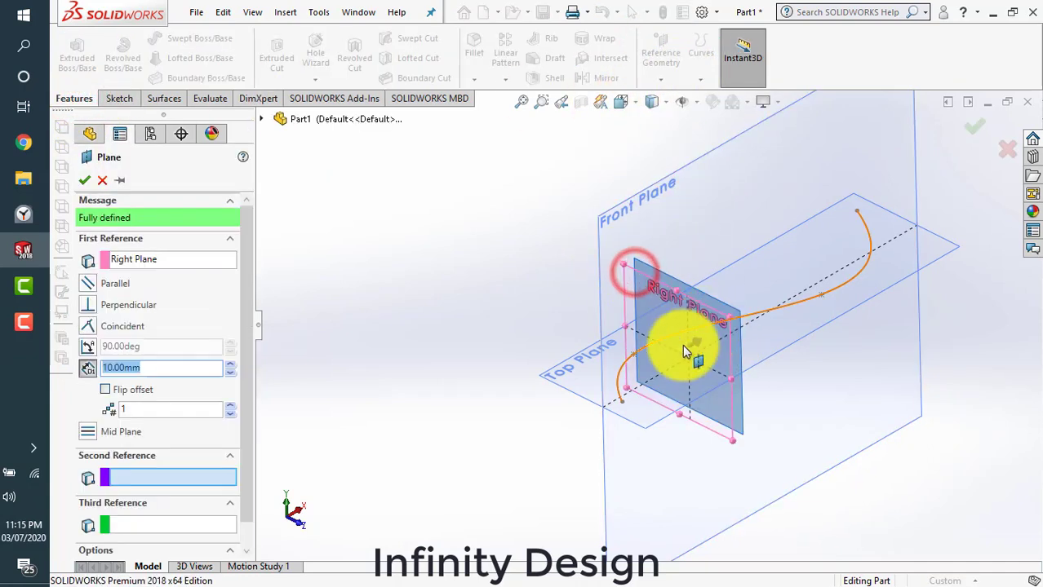
left_click(623, 403)
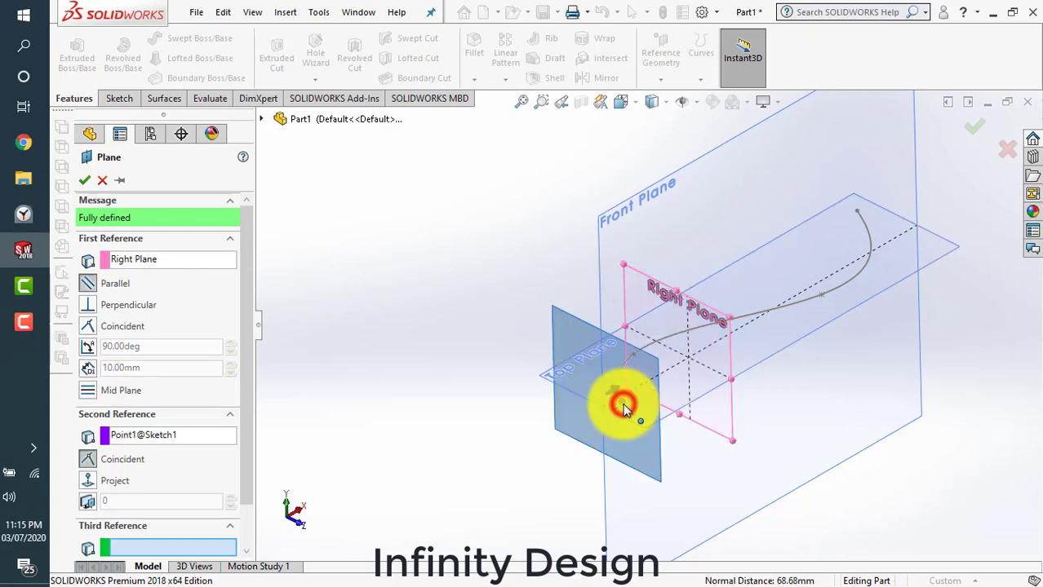
left_click(85, 180)
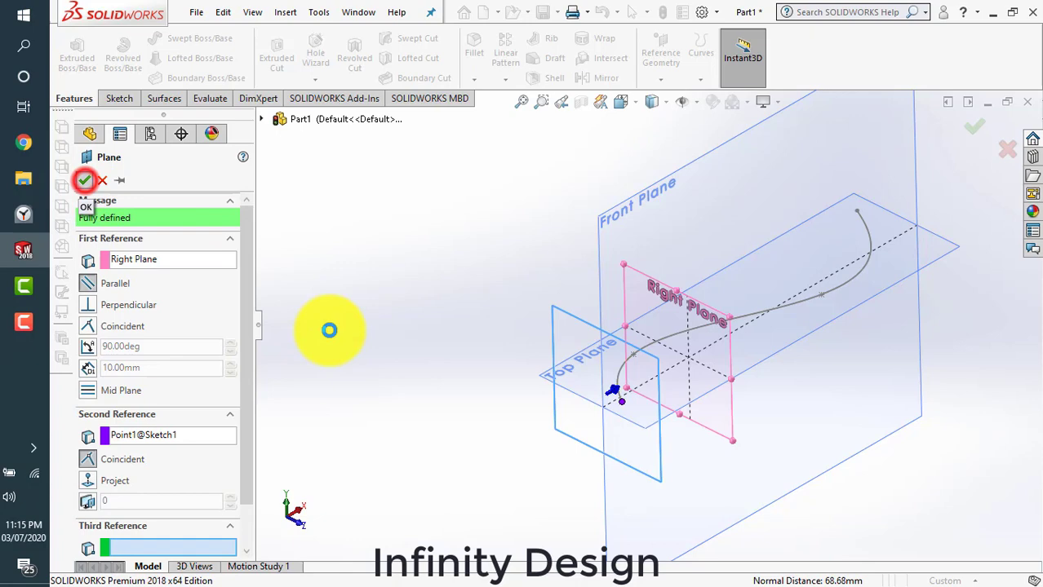
left_click(416, 329)
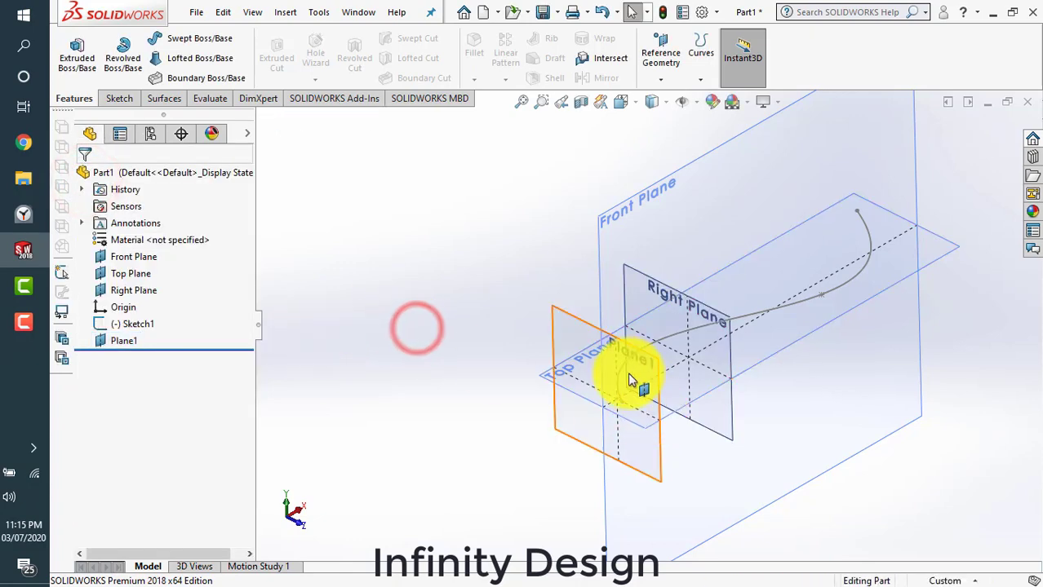
Start a sketch on the new plane at the spline's start and orient the view to the left side
left_click(119, 99)
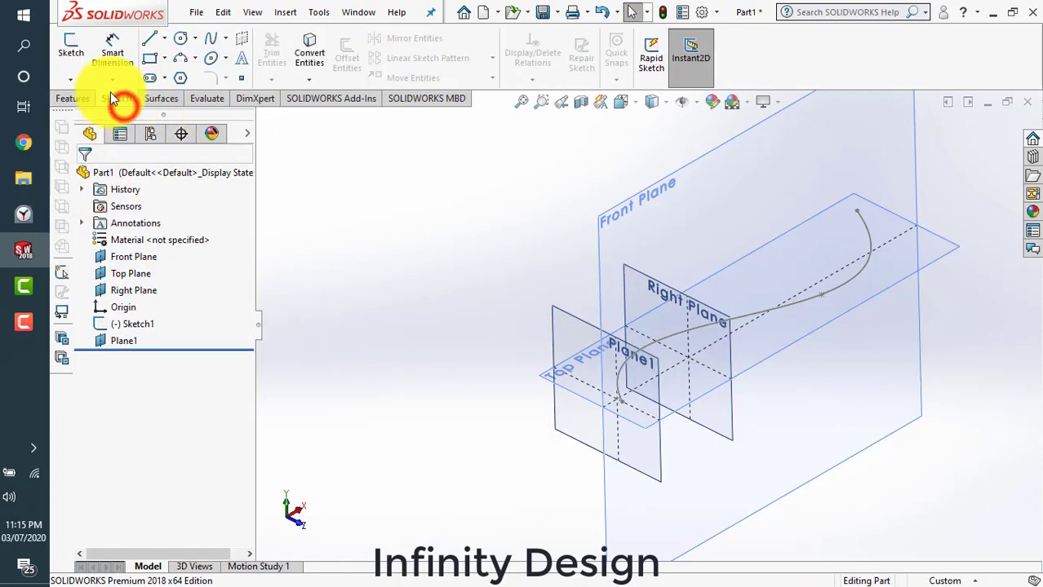
left_click(69, 44)
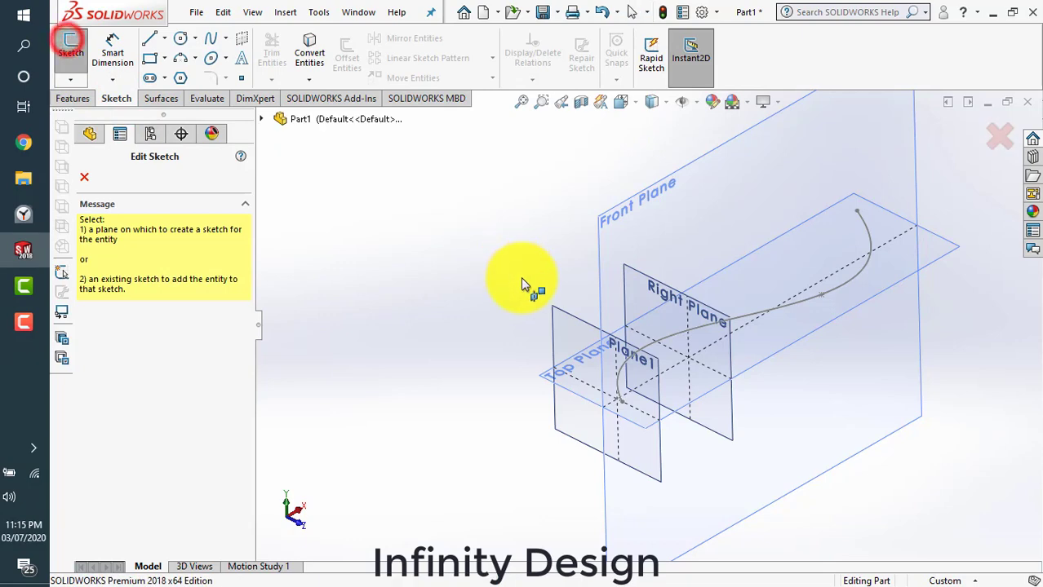
left_click(562, 322)
left_click(621, 101)
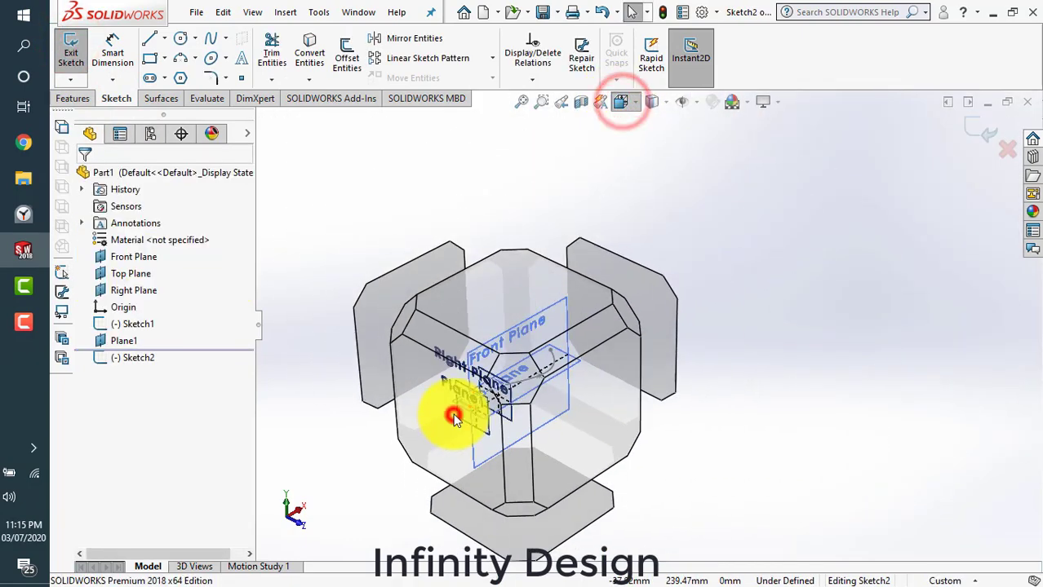
left_click(452, 413)
scroll(699, 324, "down", 5)
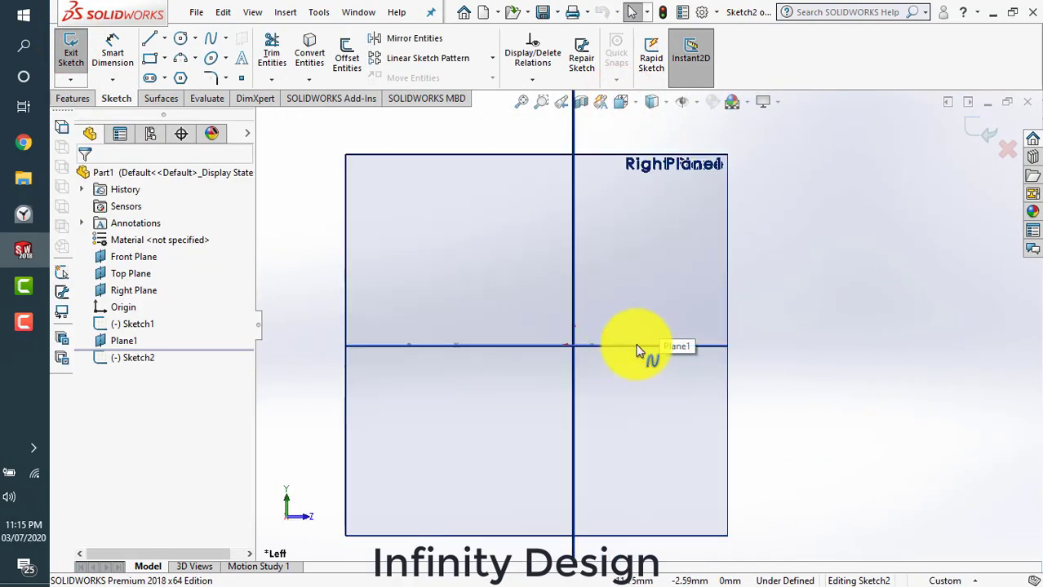
Turn off the display of all planes while keeping the spline sketch shown
left_click(678, 104)
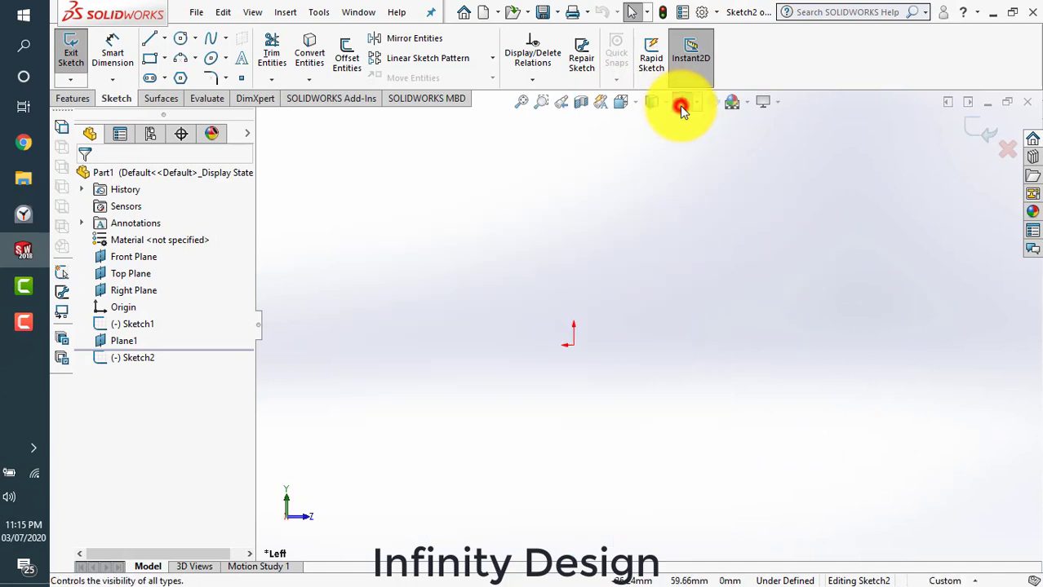
left_click(682, 106)
double_click(679, 105)
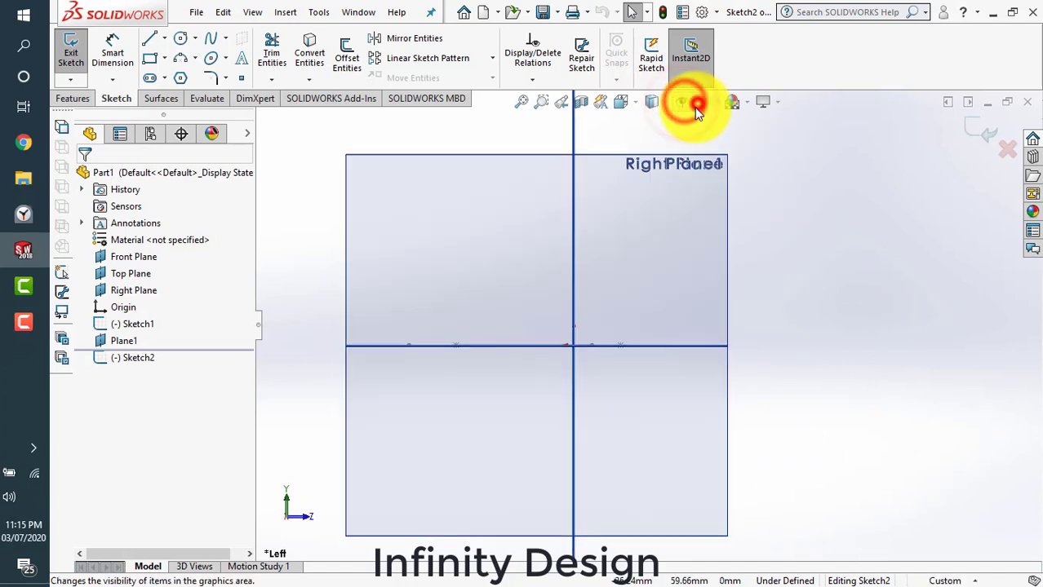
left_click(694, 107)
left_click(678, 123)
mouse_move(852, 242)
middle_mouse_down()
mouse_move(778, 298)
mouse_move(675, 319)
mouse_move(686, 330)
mouse_move(593, 442)
middle_mouse_up()
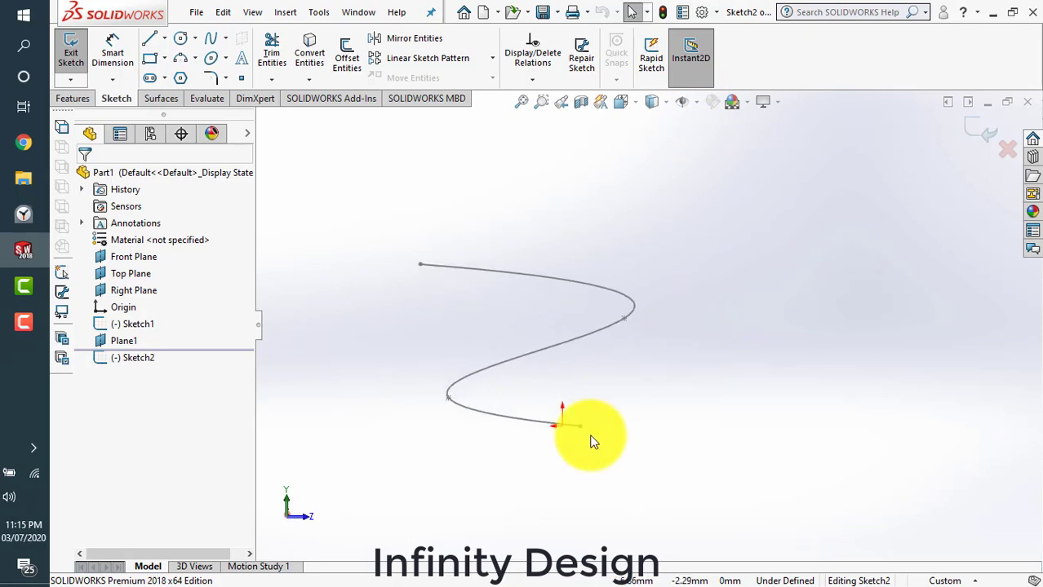
Sketch a circle of about 1.33 mm radius just above the spline's edge-on line in the left view
left_click(180, 39)
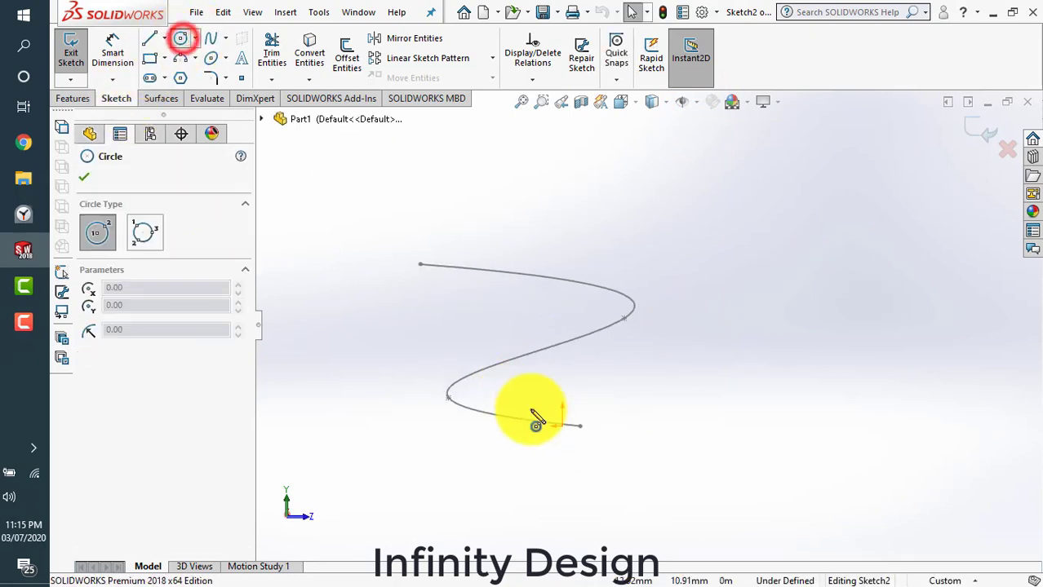
left_click(618, 101)
left_click(541, 422)
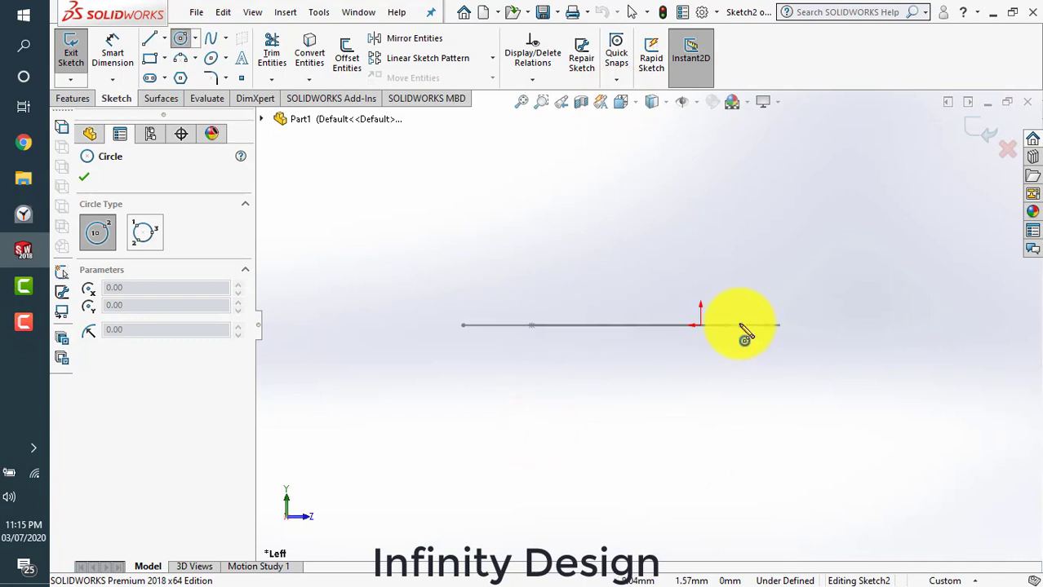
scroll(739, 326, "down", 5)
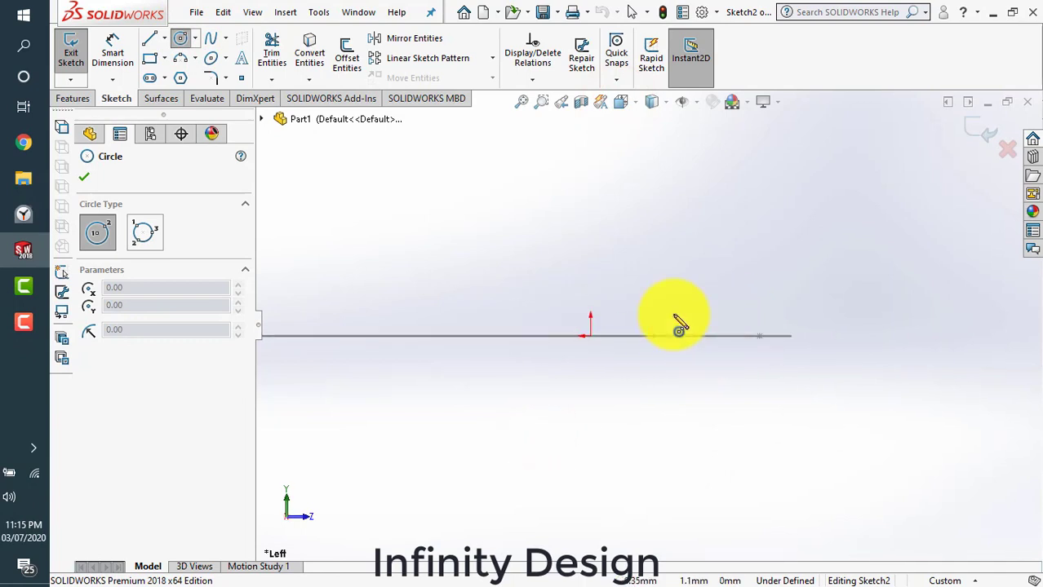
left_click(665, 312)
left_click(682, 317)
right_click(712, 305)
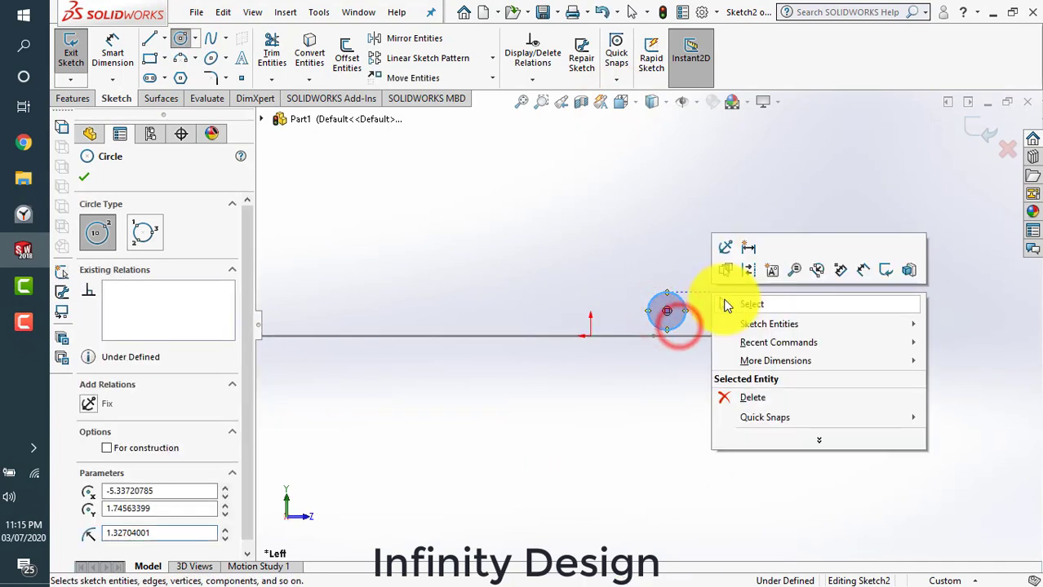
left_click(724, 300)
Dimension the circle's diameter at 2 mm and change it to 1 mm
left_click(111, 42)
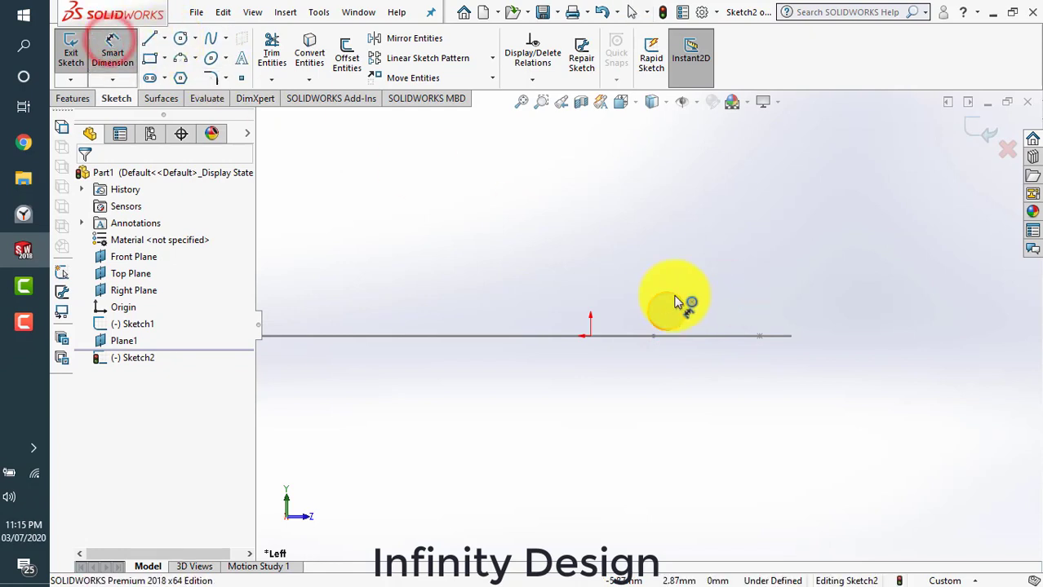
left_click(674, 297)
left_click(704, 278)
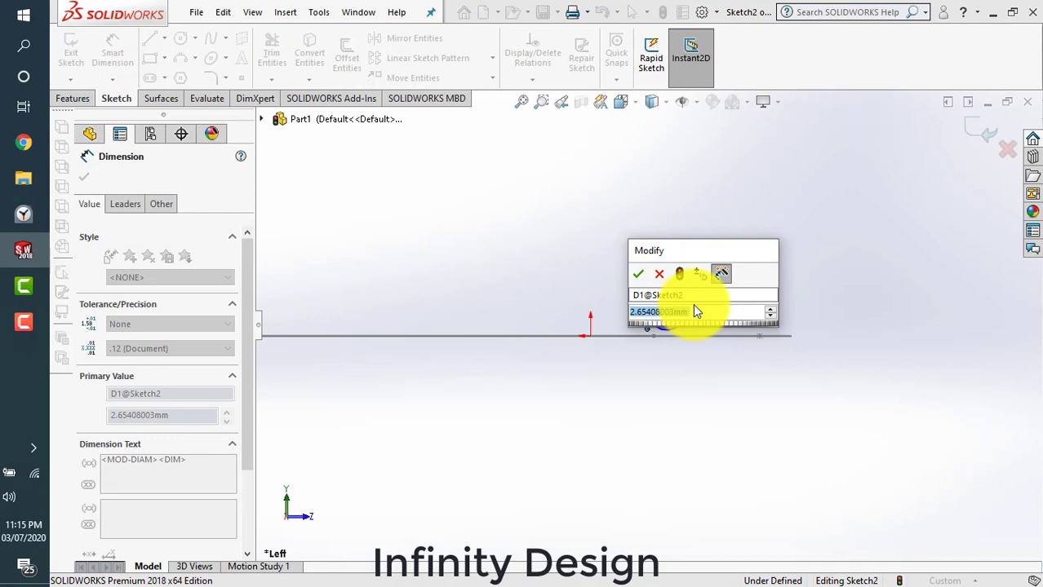
type("2")
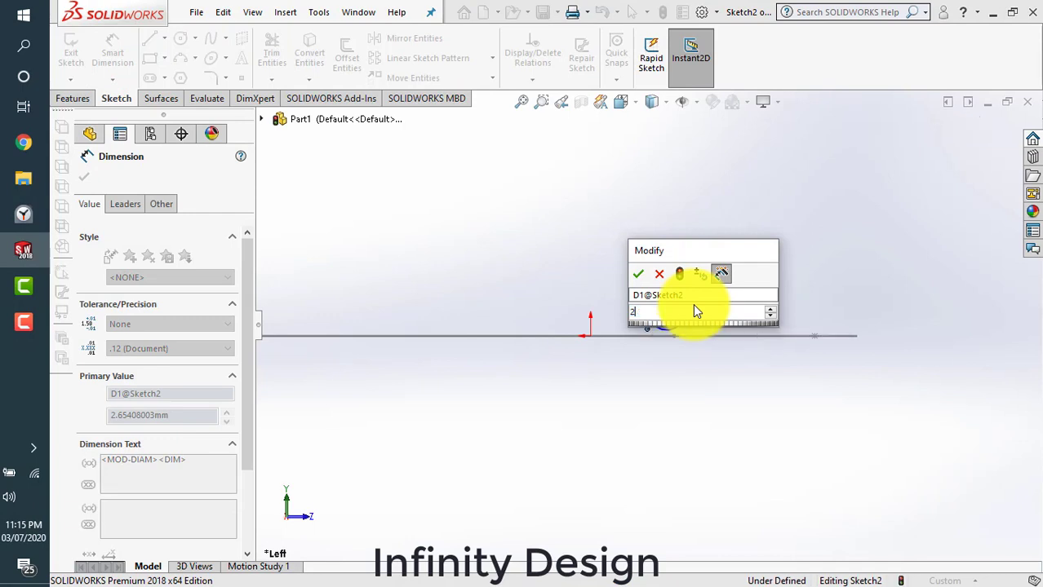
key("Return")
scroll(702, 324, "down", 3)
left_click(692, 220)
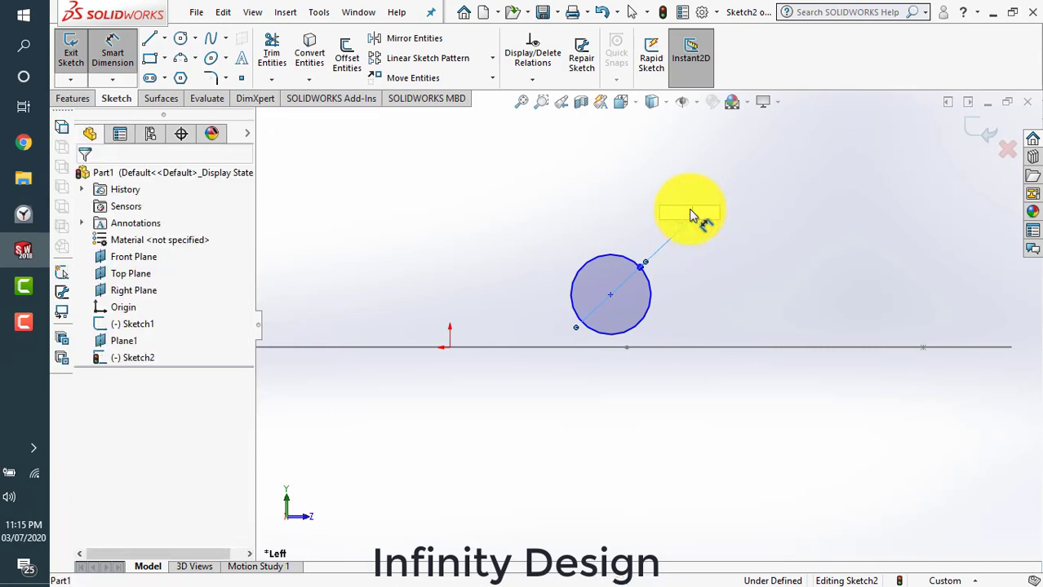
Sketch a second circle of about 0.38 mm radius to the lower left of the first circle
left_click(179, 38)
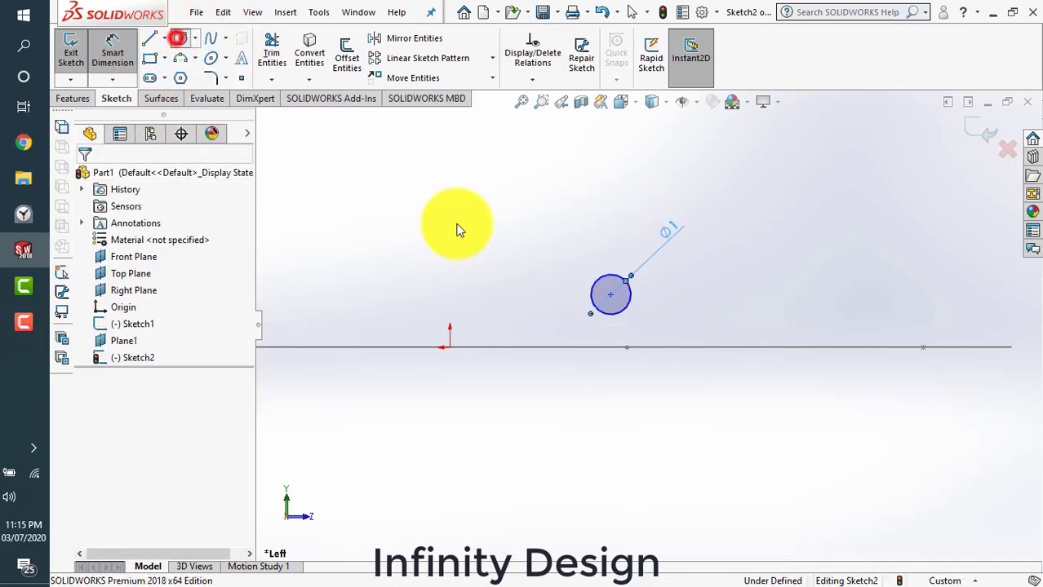
left_click(588, 326)
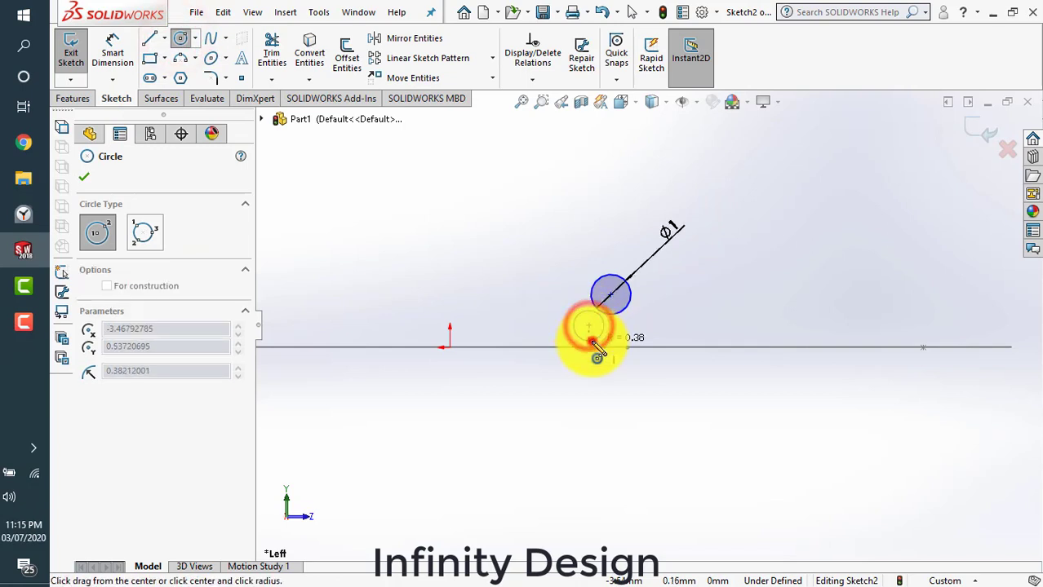
left_click(594, 343)
right_click(699, 319)
left_click(699, 319)
Dimension the lower-left circle's diameter at 1 mm
left_click(112, 52)
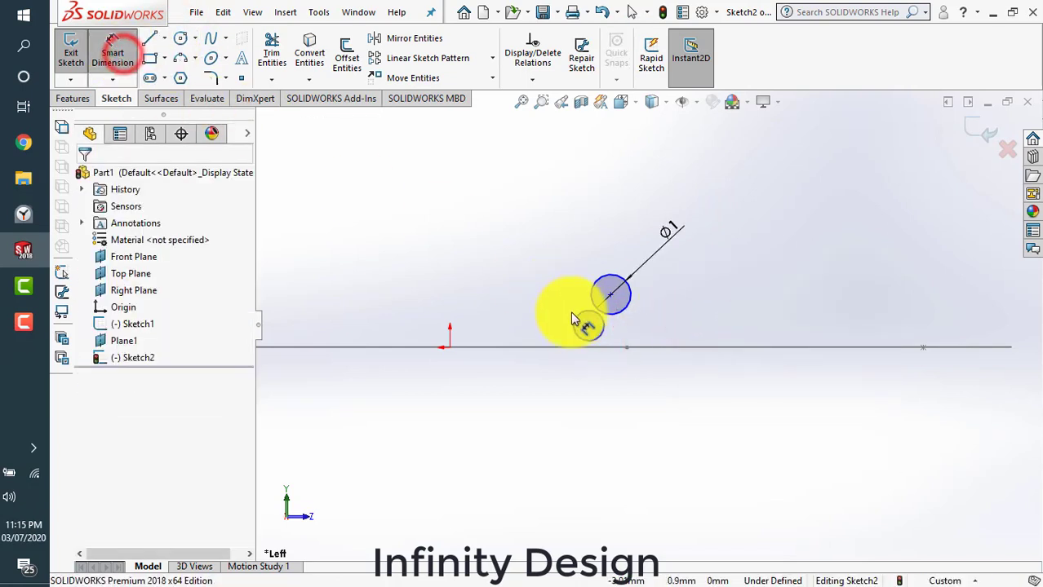
left_click(572, 310)
type("1")
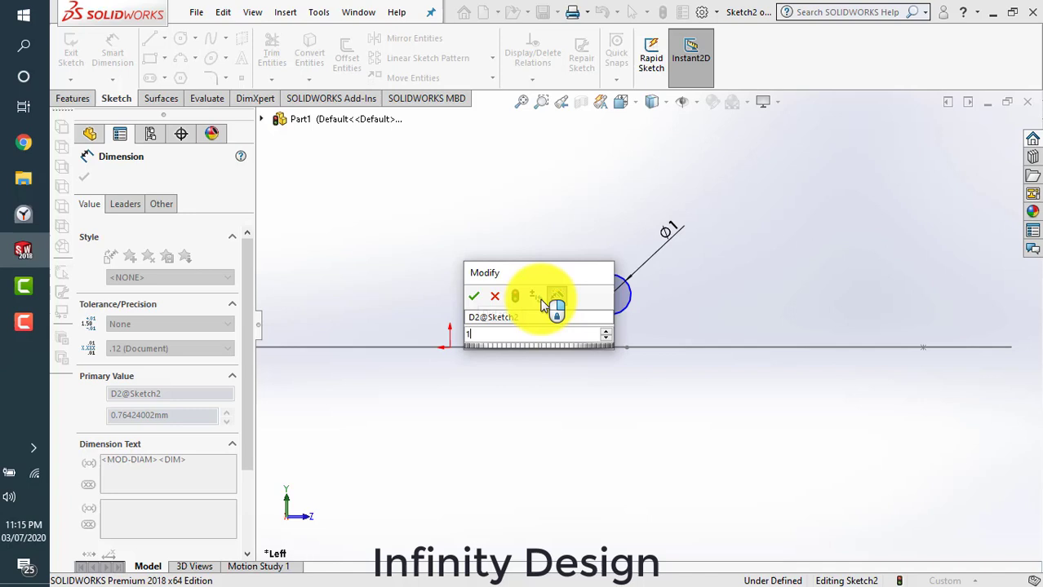
key("Return")
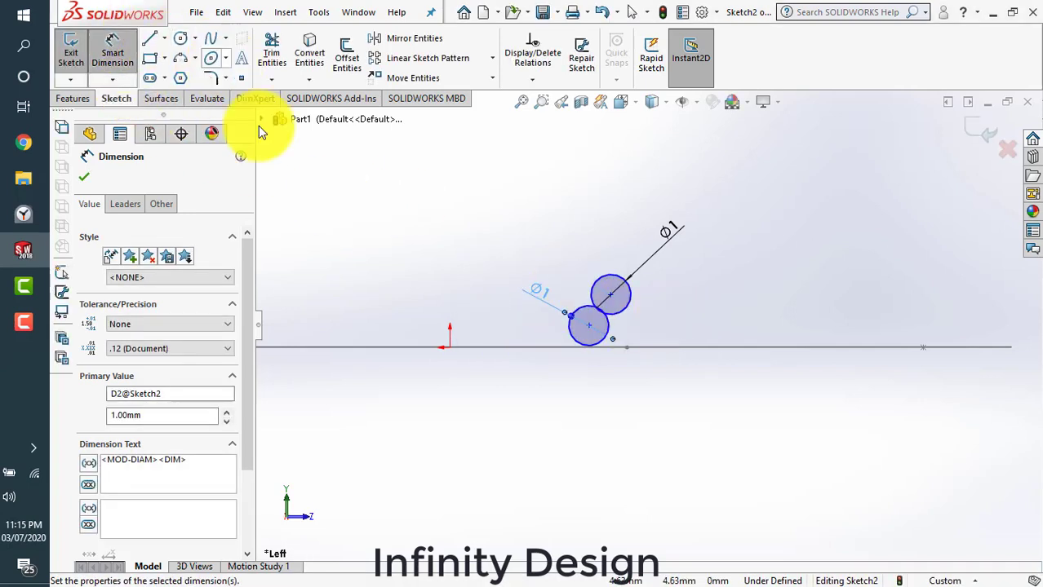
left_click(644, 337)
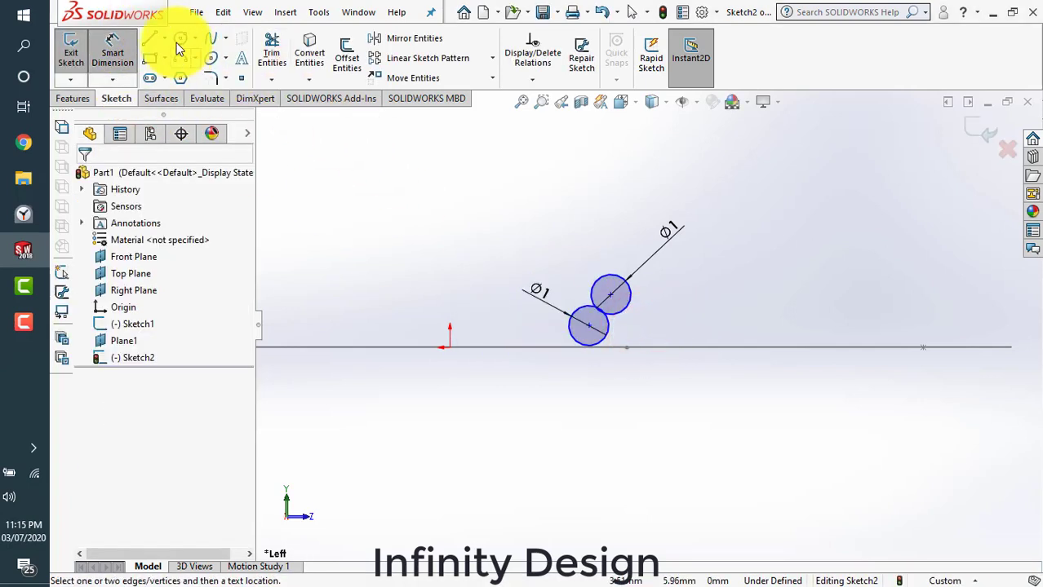
Sketch a third circle of about 0.46 mm radius to the lower right of the first, level with the second
left_click(179, 39)
left_click(635, 326)
left_click(648, 336)
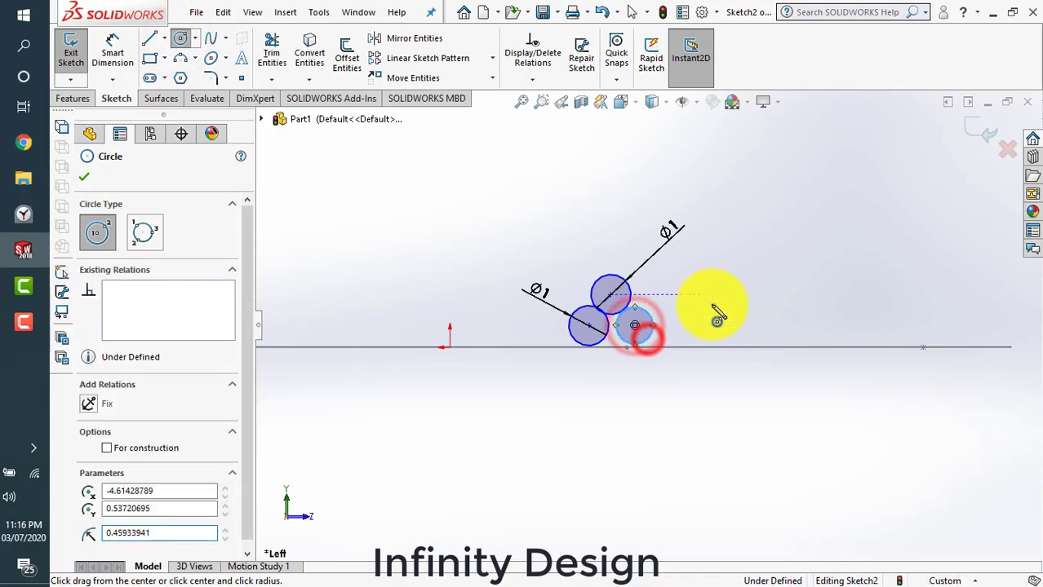
left_click(711, 305)
Dimension the lower-right circle's diameter at 1 mm
left_click(113, 53)
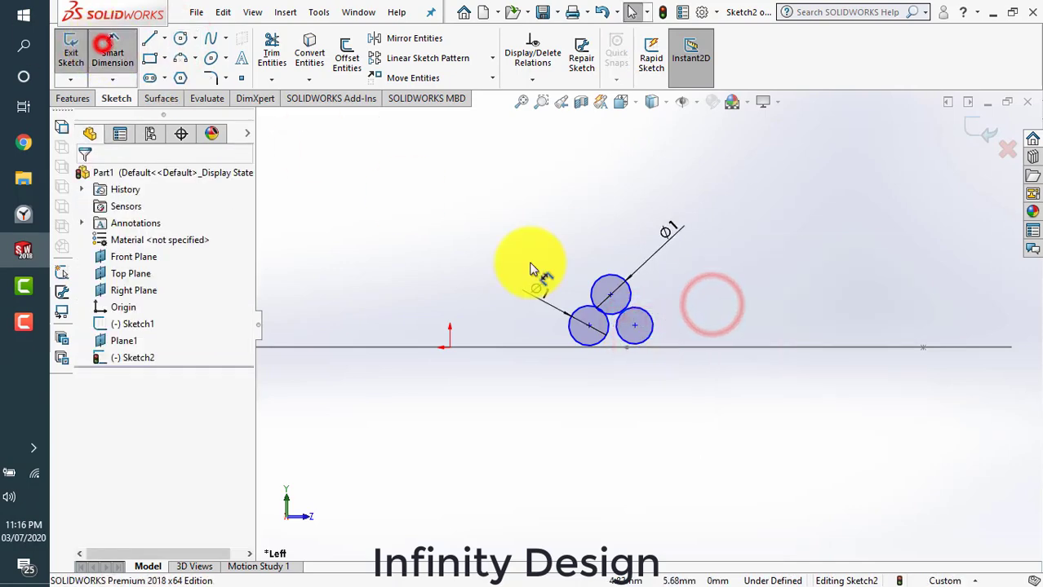
left_click(644, 316)
left_click(677, 304)
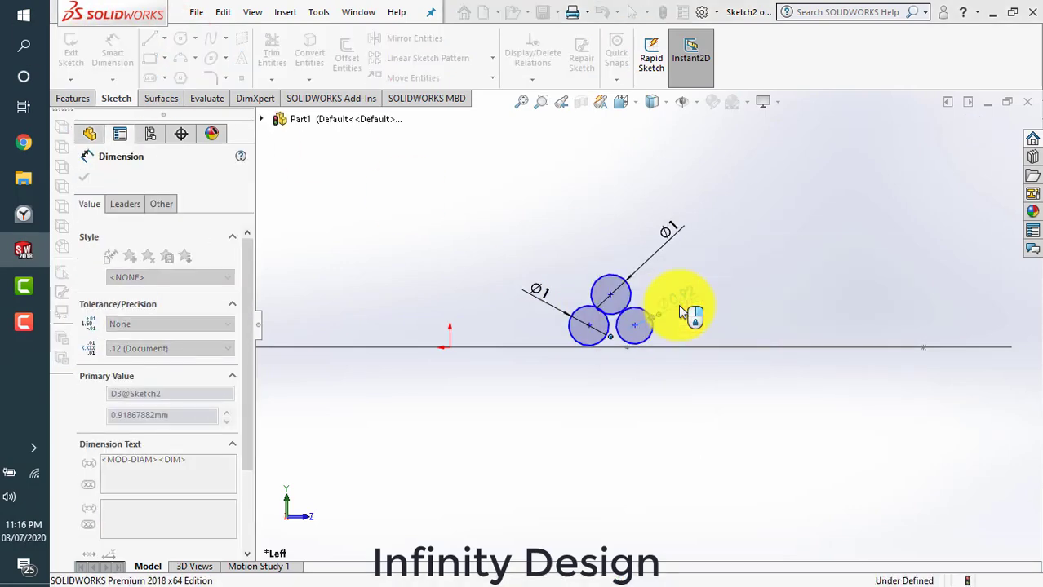
type("1")
key("Return")
left_click(84, 177)
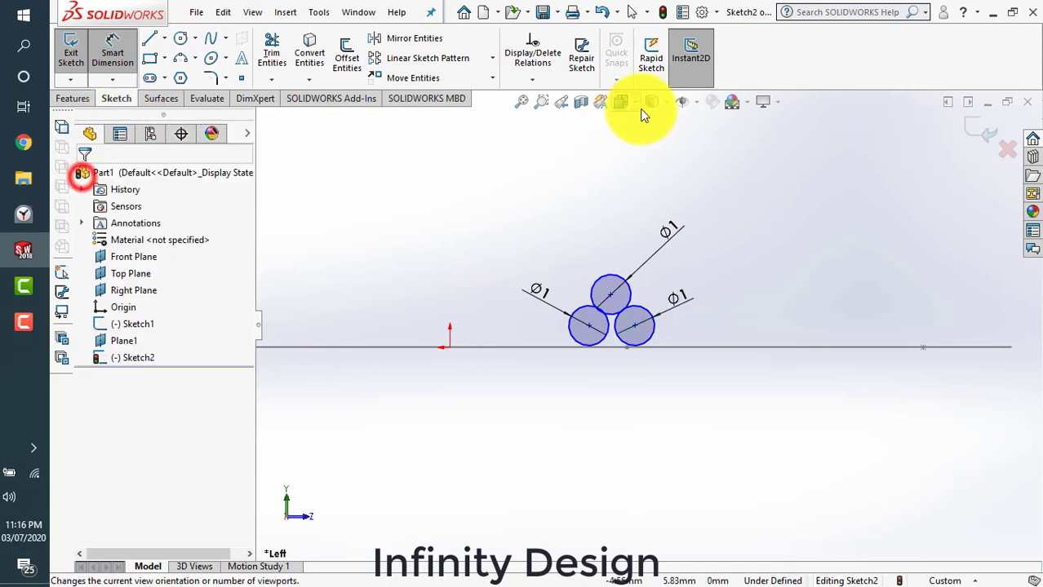
Add a tangent relation between the upper circle and the lower-right circle
left_click(531, 79)
left_click(546, 118)
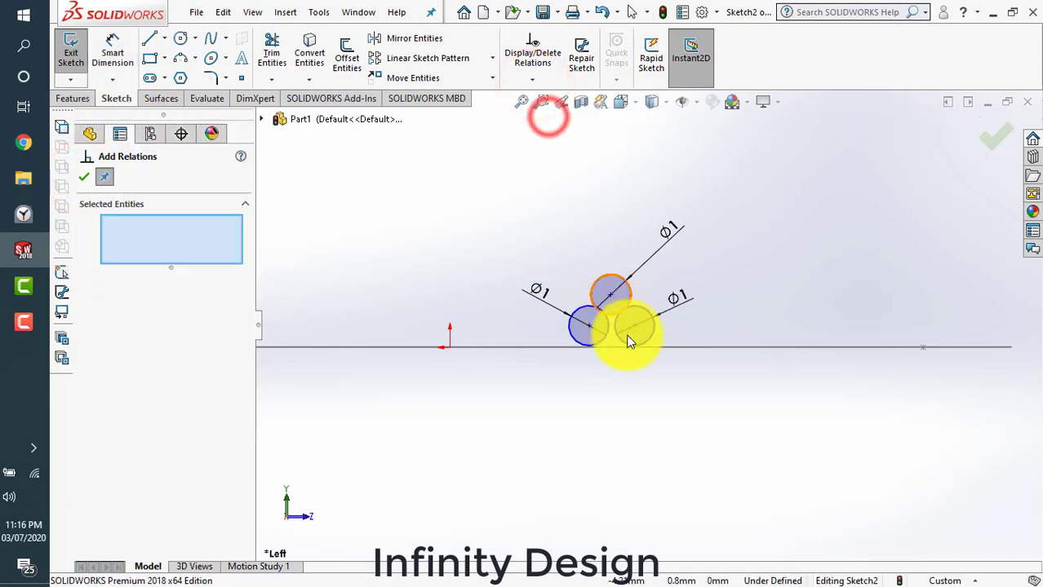
scroll(628, 340, "down", 2)
left_click(606, 309)
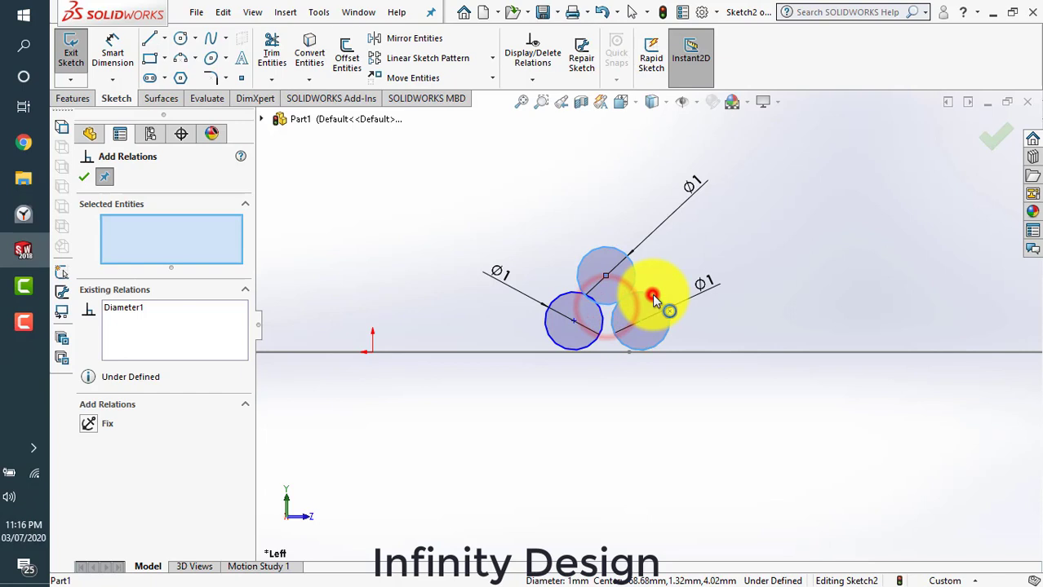
left_click(656, 294)
left_click(99, 440)
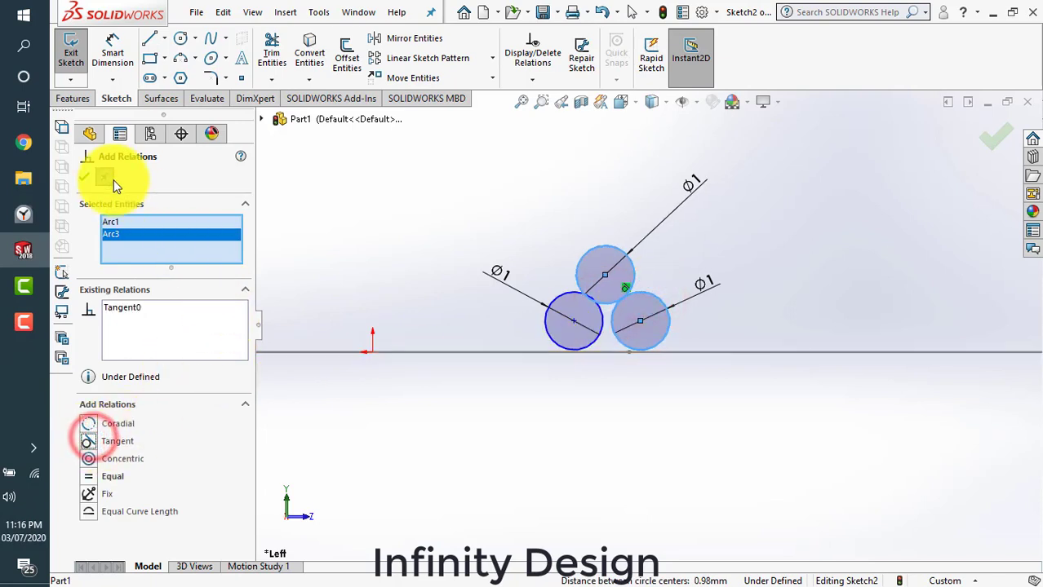
left_click(84, 177)
left_click(532, 79)
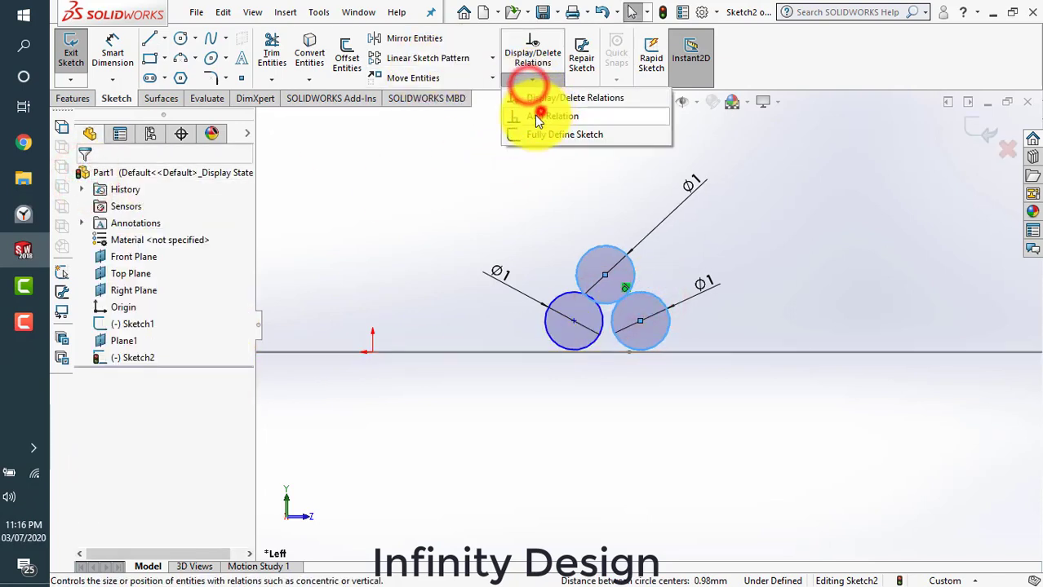
left_click(534, 115)
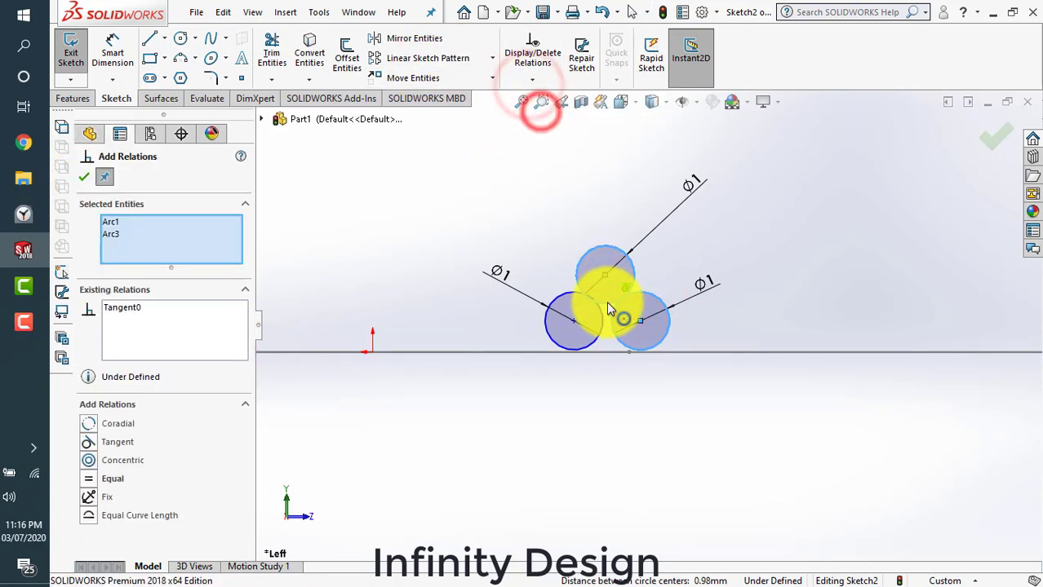
left_click(88, 180)
Add a tangent relation between the upper circle and the lower-left circle
left_click(532, 79)
left_click(543, 116)
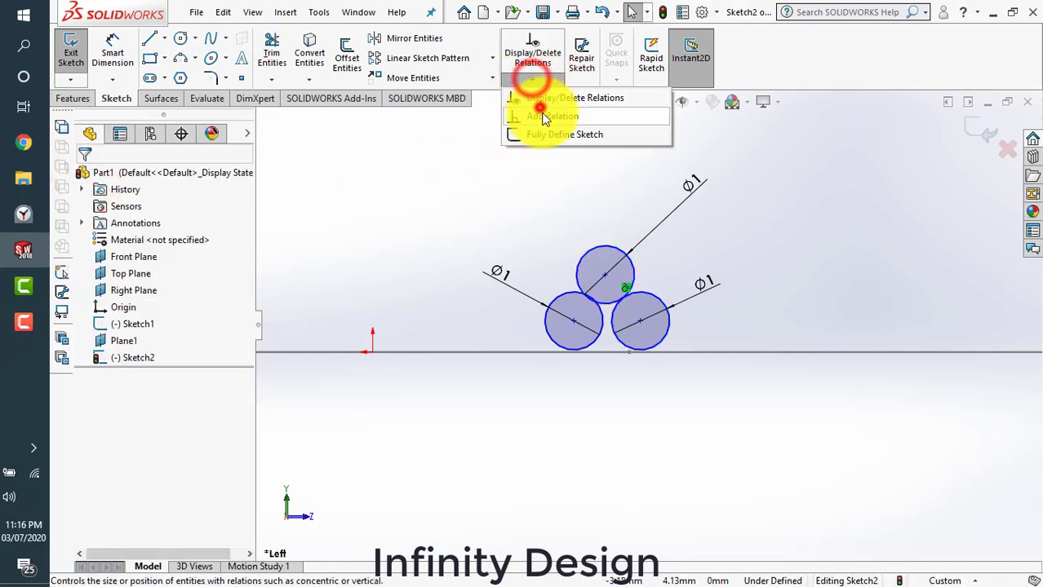
left_click(608, 298)
left_click(562, 294)
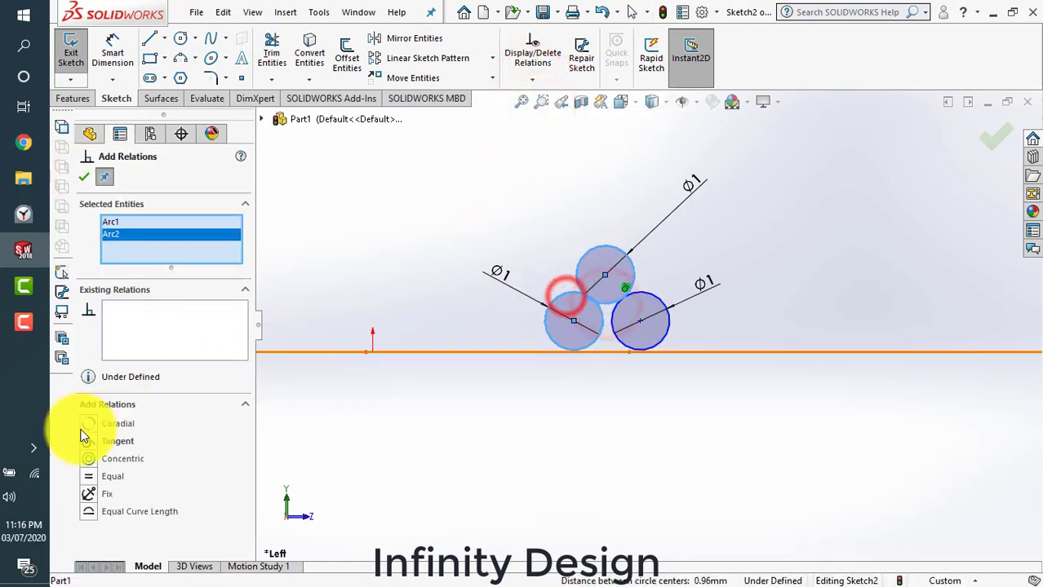
left_click(85, 441)
left_click(84, 178)
left_click(414, 190)
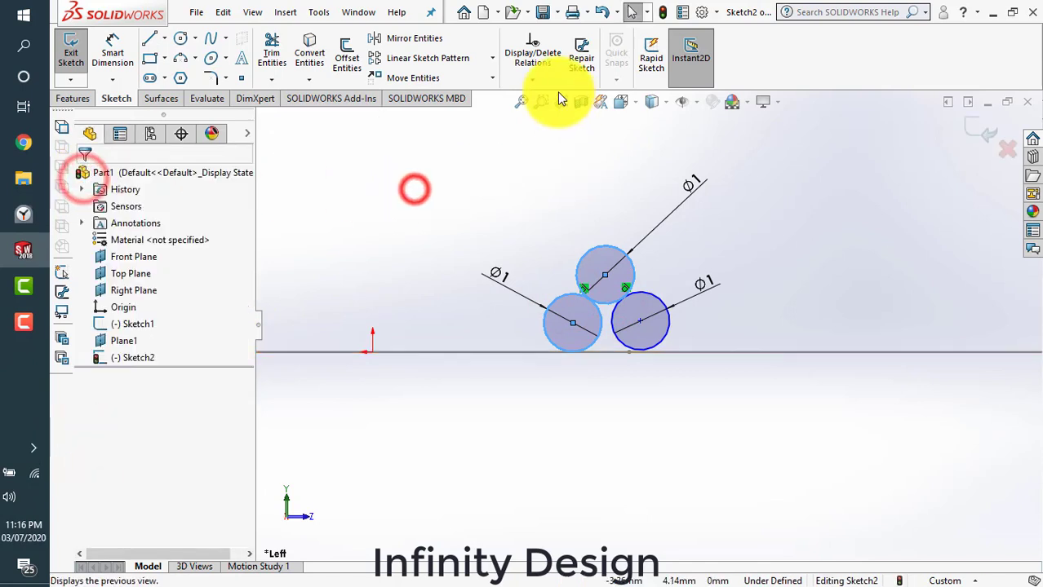
Add a tangent relation between the two lower circles
left_click(532, 79)
left_click(544, 112)
left_click(619, 344)
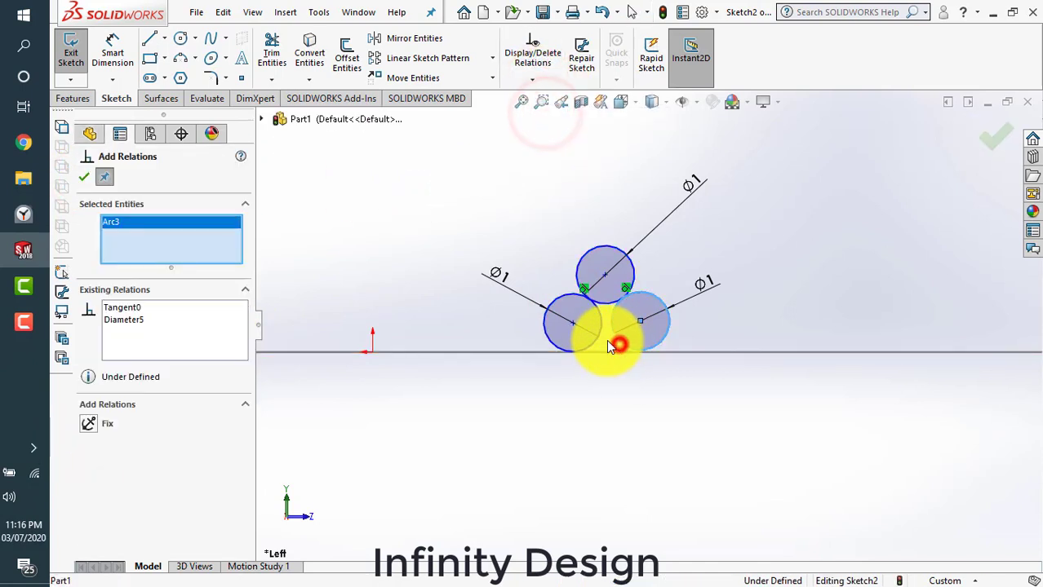
left_click(596, 342)
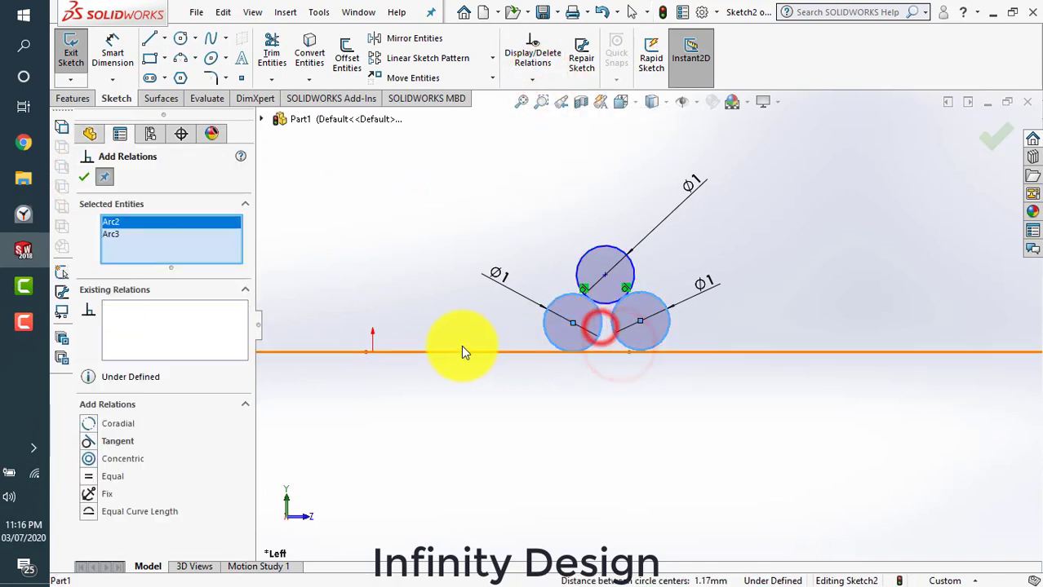
left_click(88, 441)
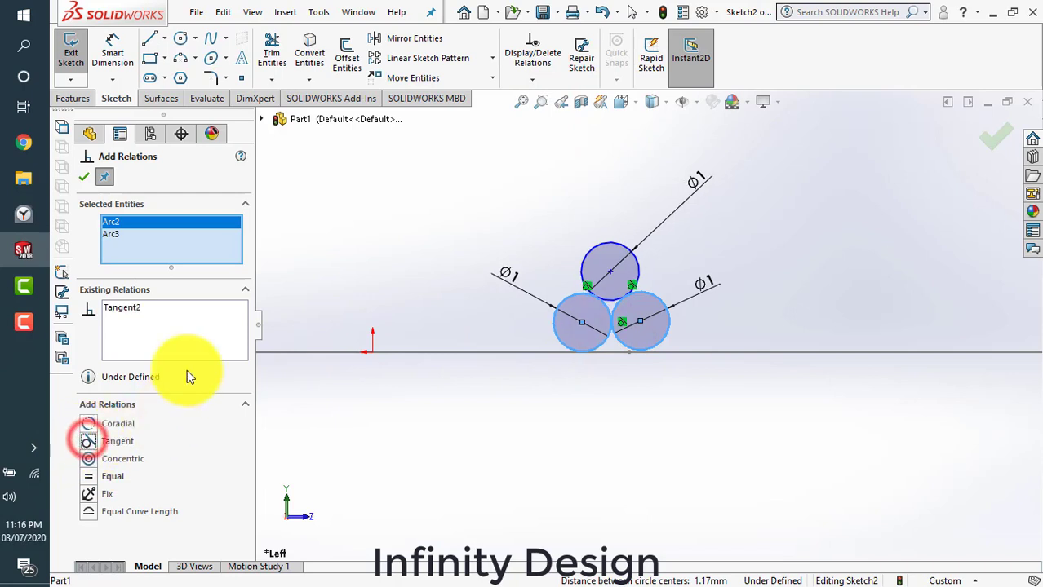
left_click(86, 177)
left_click(517, 217)
Power-trim the inner arcs between the tangent points so the three circles form one trefoil outline
scroll(653, 274, "down", 3)
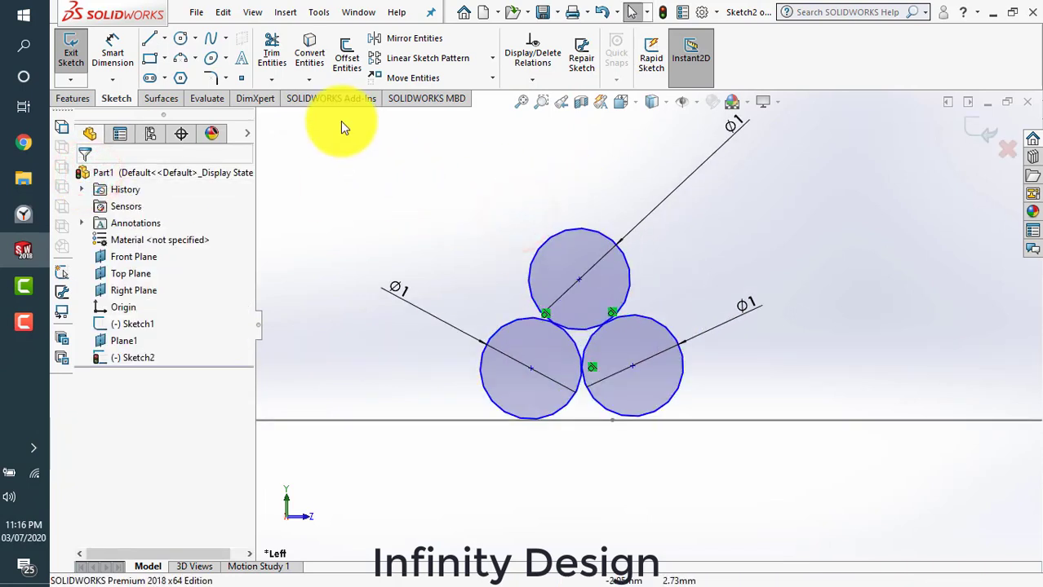
mouse_move(581, 298)
left_mouse_down()
mouse_move(557, 353)
mouse_move(594, 315)
left_mouse_up()
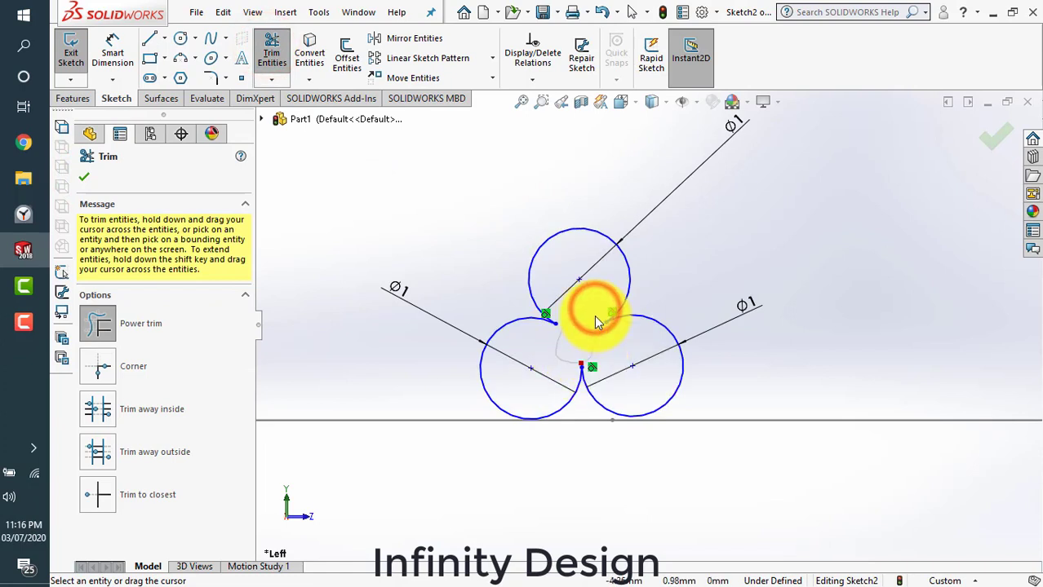
left_click(80, 176)
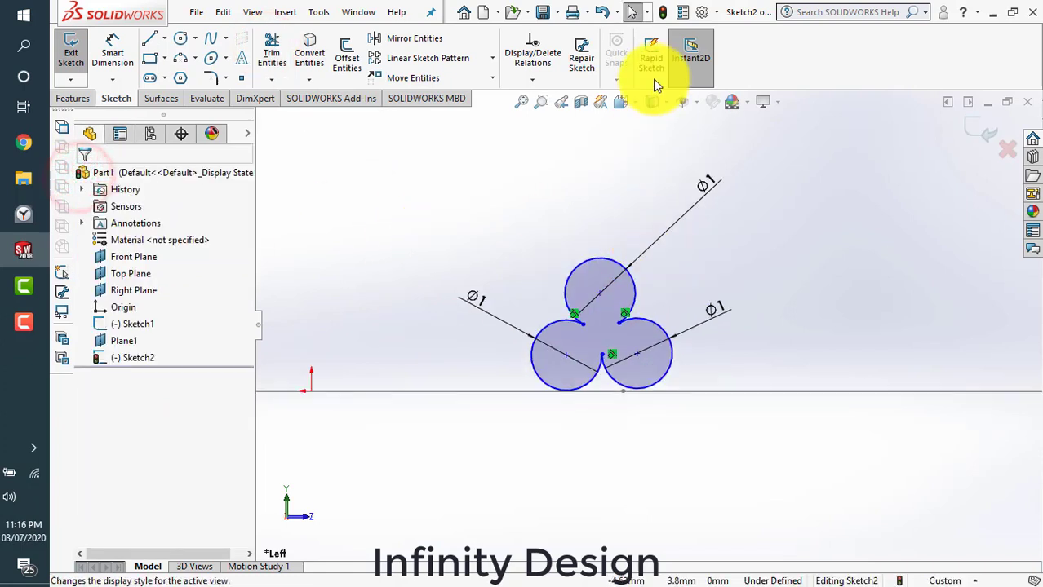
Move the three trefoil arcs from the profile's centre onto the spline's end point with Move Entities
scroll(674, 278, "up", 2)
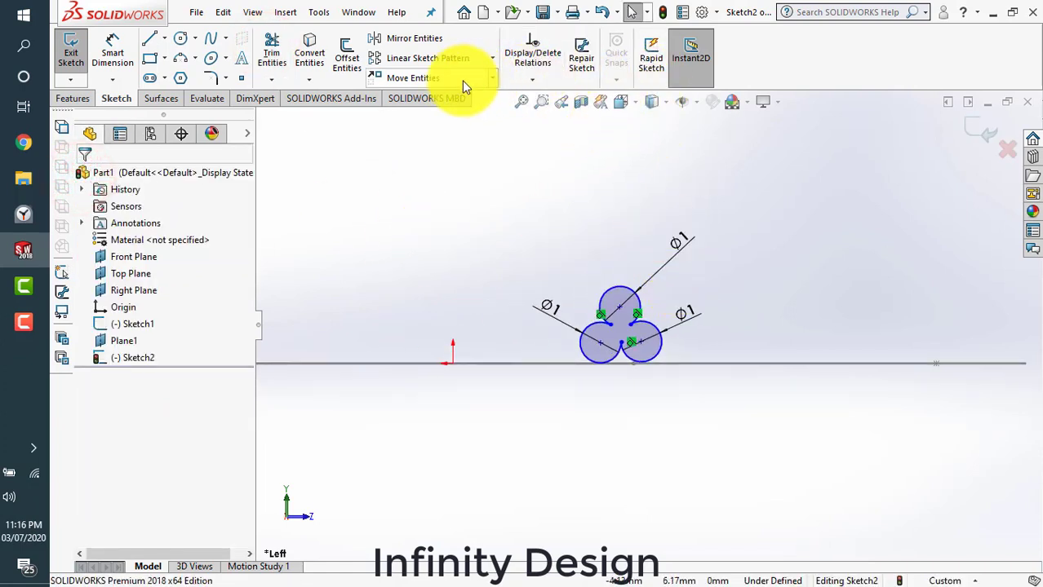
left_click(437, 78)
left_click(588, 287)
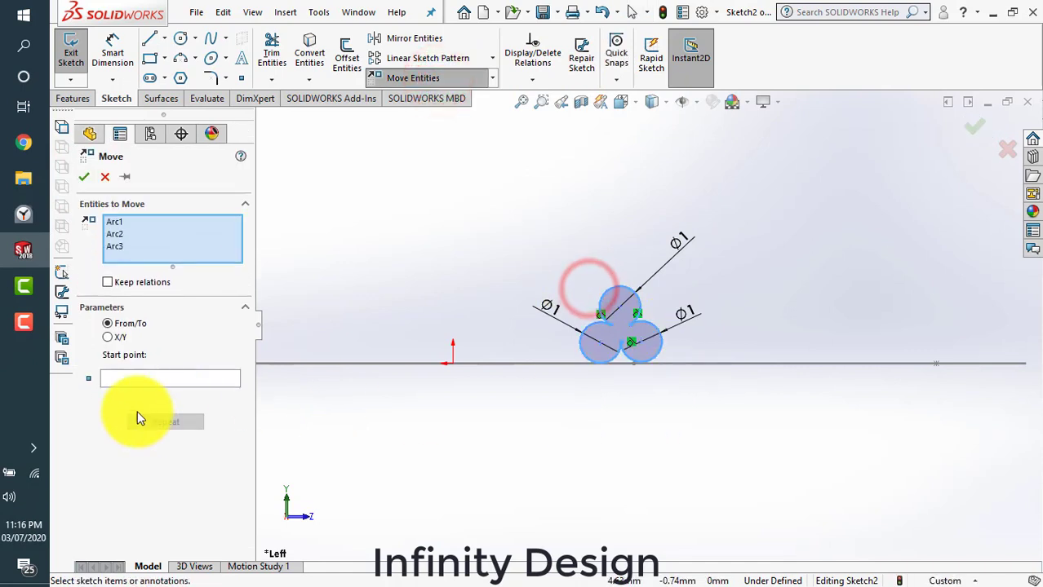
left_click(132, 376)
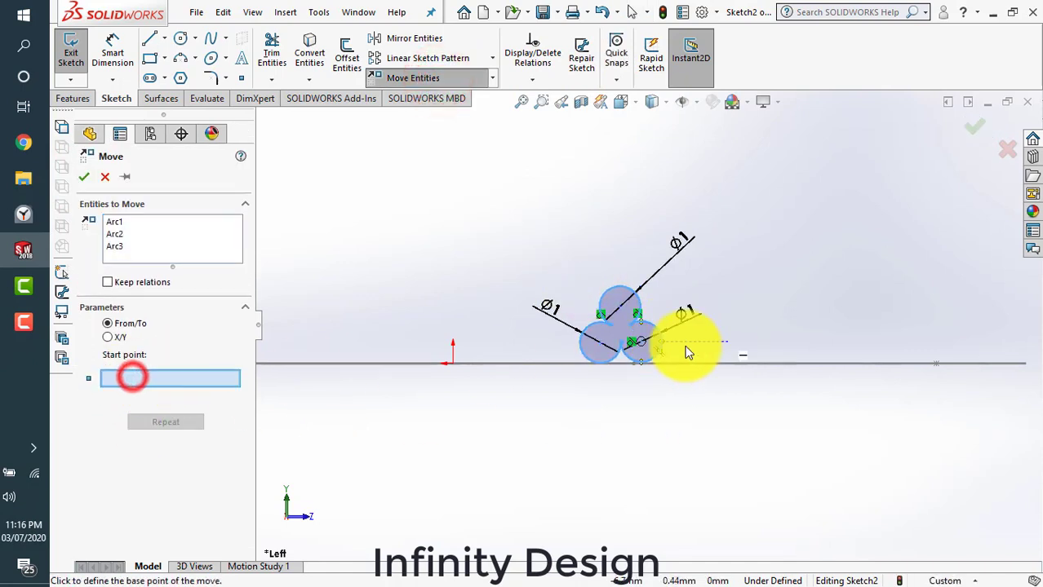
left_click(620, 325)
left_click(633, 363)
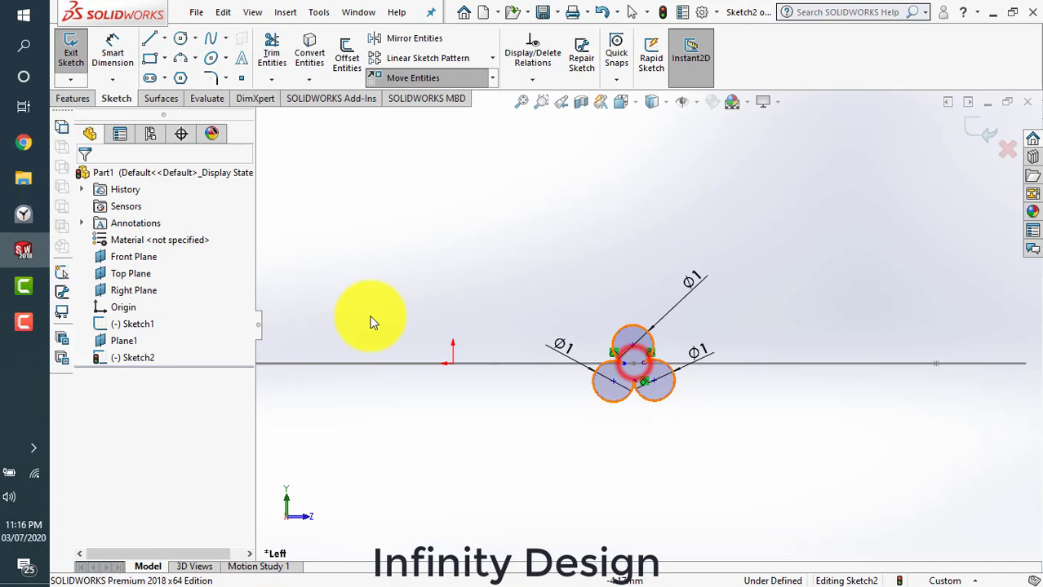
Check the trefoil's position on the end of the spline and exit the profile sketch
middle_click_drag(773, 311, 657, 465)
scroll(611, 295, "down", 3)
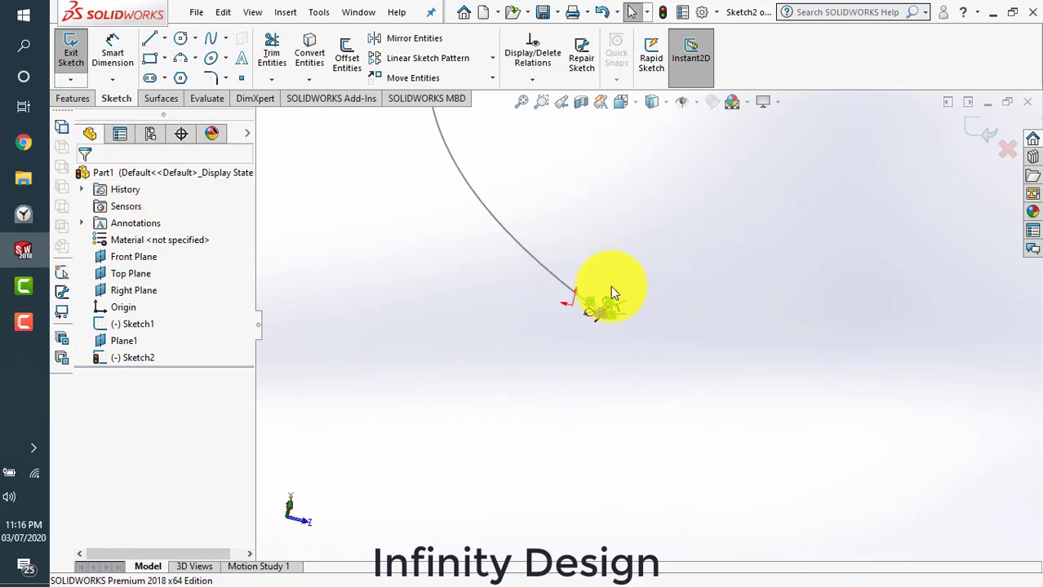
scroll(605, 317, "down", 5)
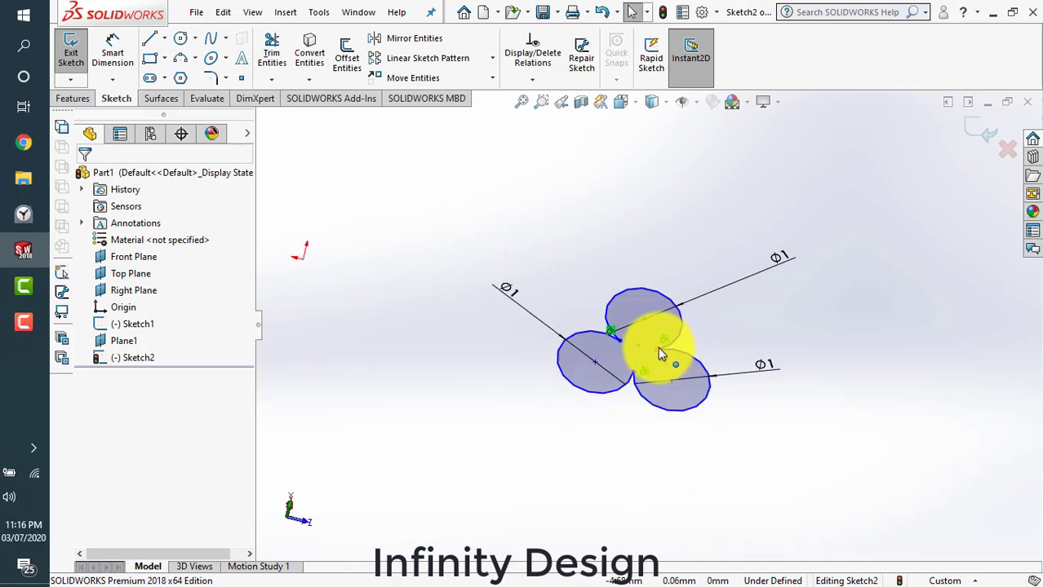
scroll(657, 346, "up", 3)
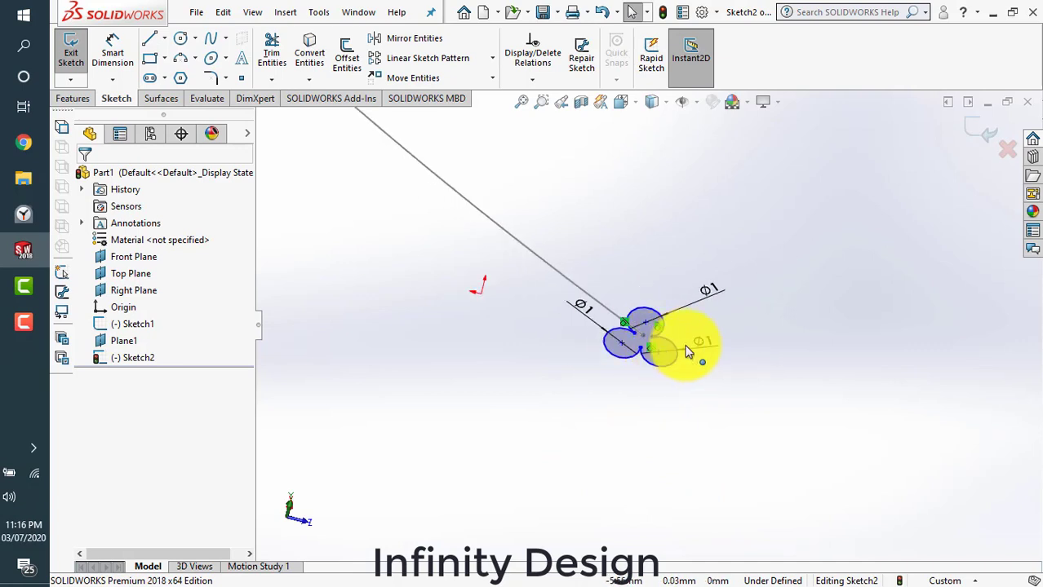
left_click(980, 139)
Edit the path sketch, reshape the spline by moving its interior point, and exit the sketch
mouse_move(722, 317)
middle_mouse_down()
mouse_move(594, 316)
mouse_move(589, 272)
mouse_move(589, 282)
mouse_move(663, 217)
mouse_move(589, 266)
middle_mouse_up()
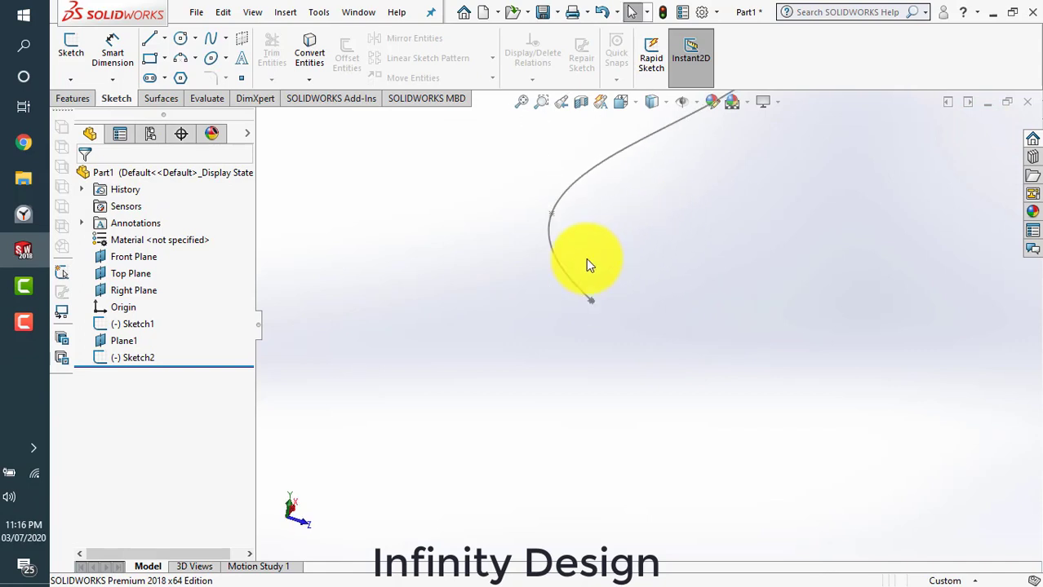
right_click(124, 323)
left_click(135, 256)
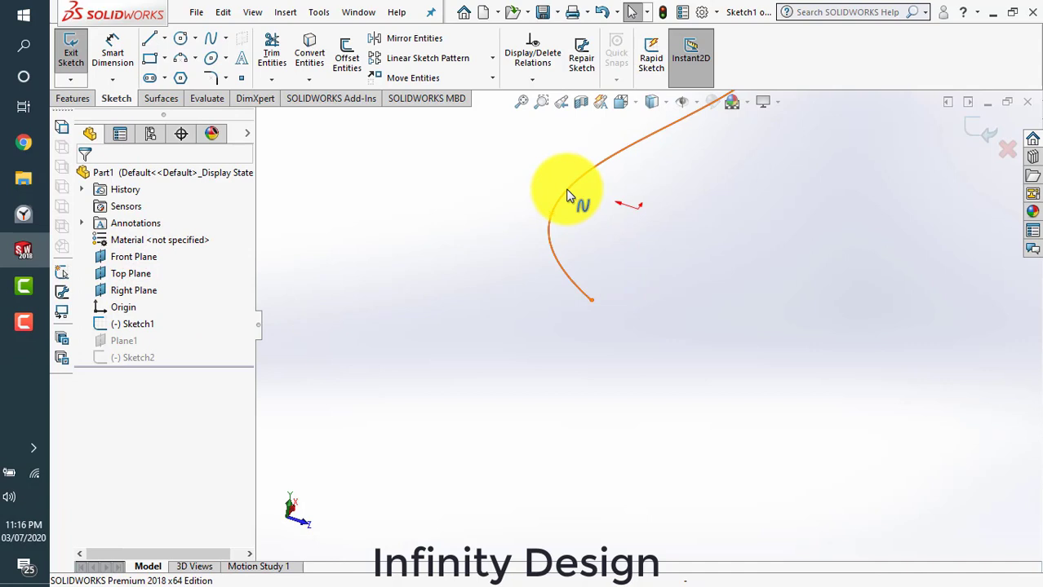
left_click_drag(552, 219, 653, 224)
key("z")
mouse_move(689, 360)
middle_mouse_down()
mouse_move(672, 270)
mouse_move(871, 201)
middle_mouse_up()
left_click(977, 127)
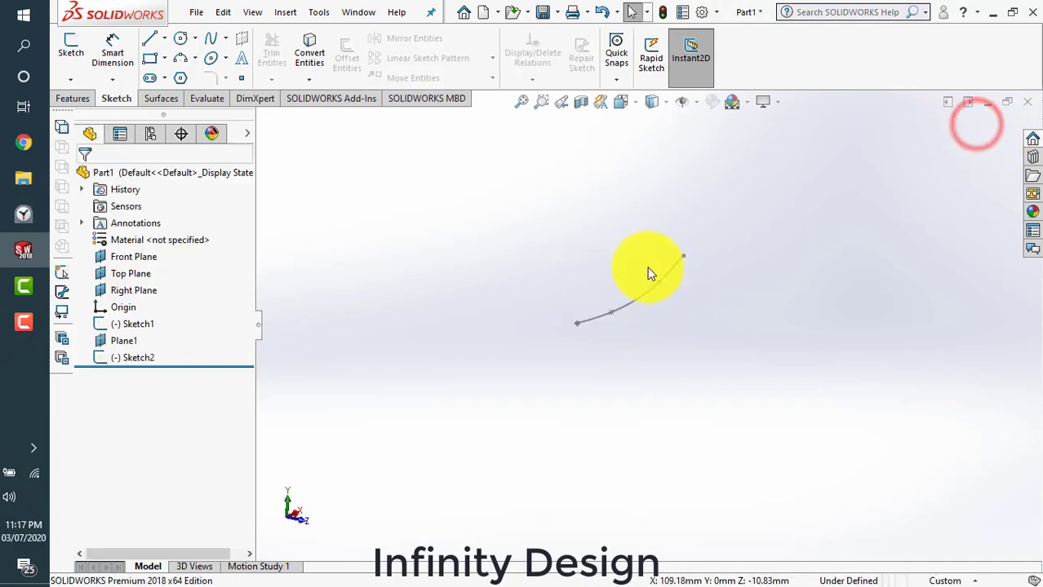
Start a Swept Boss/Base with the trefoil sketch as profile and the spline sketch as path
middle_click_drag(652, 275, 659, 301)
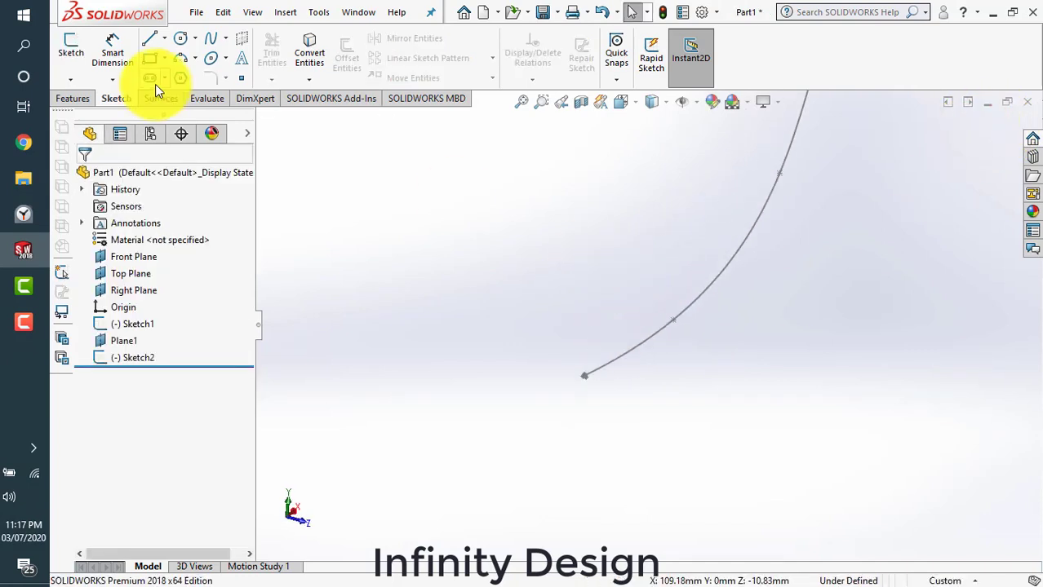
left_click(80, 99)
left_click(162, 39)
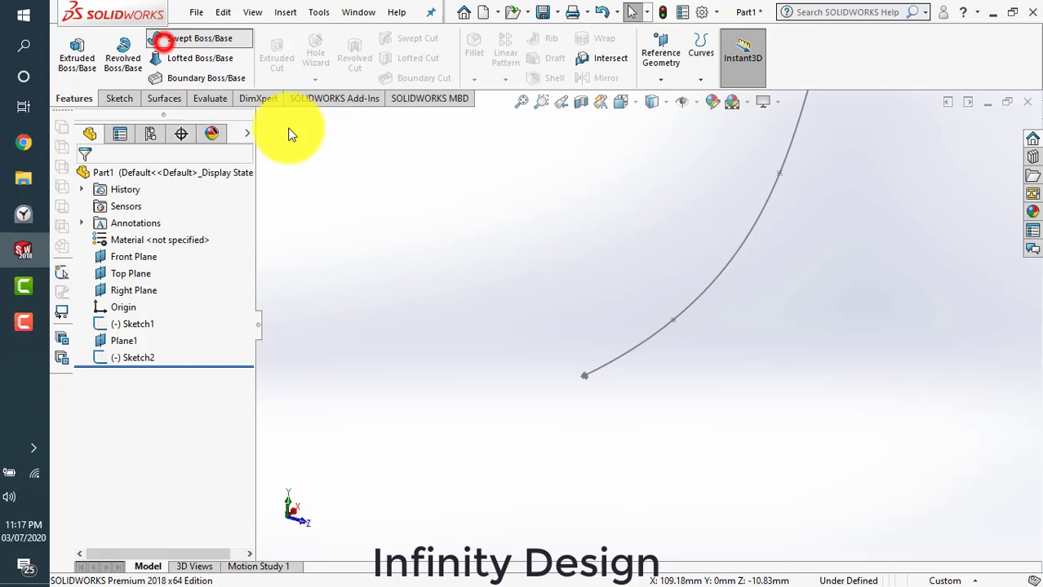
middle_click_drag(595, 348, 572, 364)
left_click(570, 357)
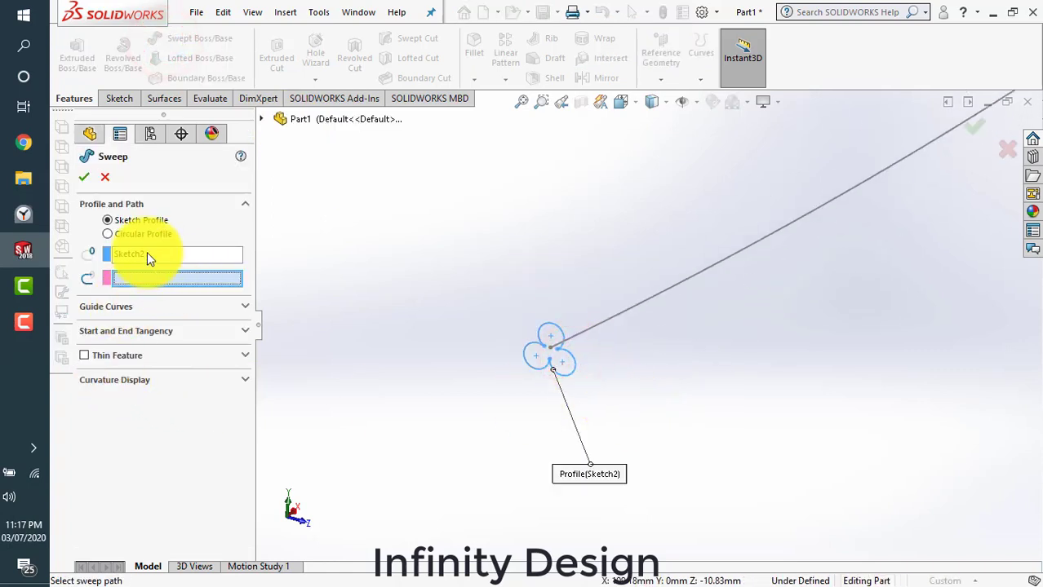
left_click(609, 327)
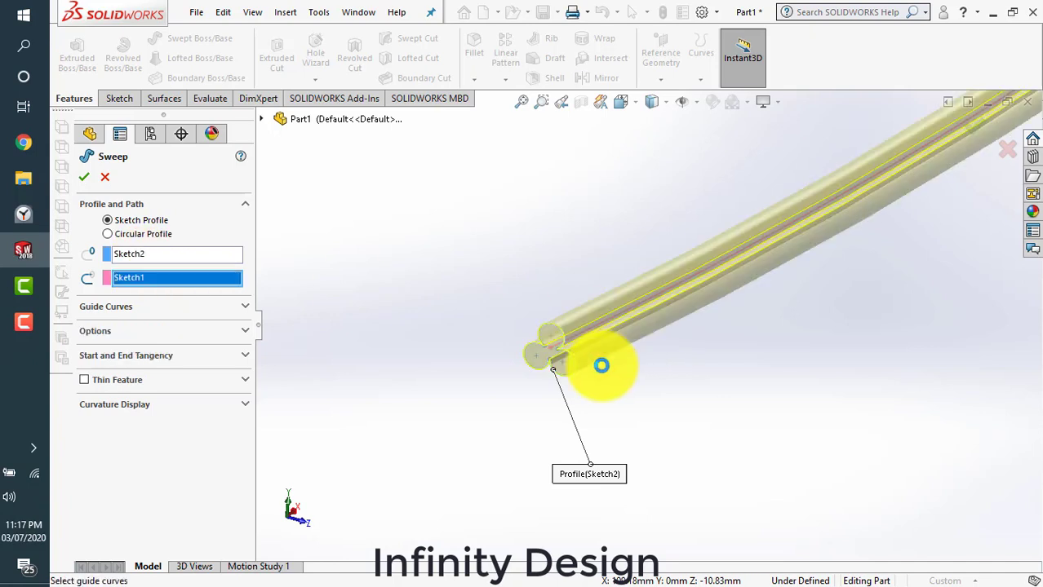
scroll(872, 153, "up", 5)
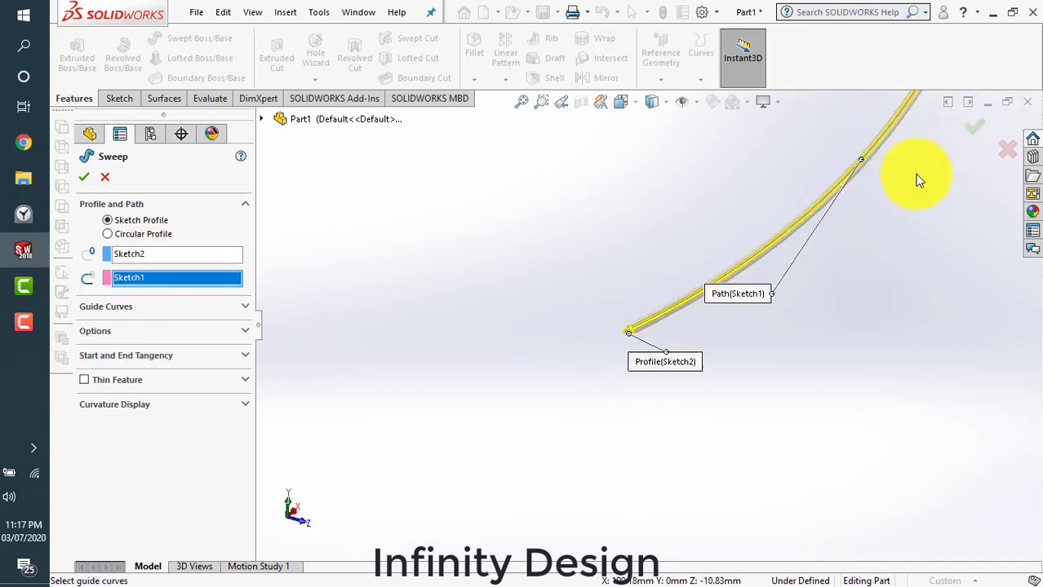
Set the sweep's profile twist to Specify Twist Value with the twist controlled in Revolutions, keeping the Follow Path orientation
left_click(121, 337)
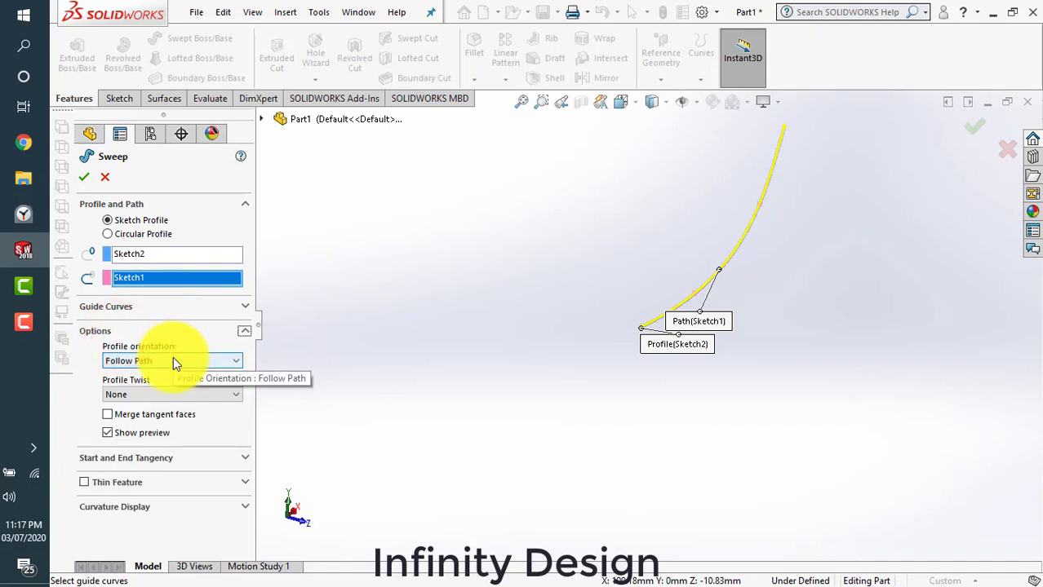
left_click(173, 360)
left_click(170, 359)
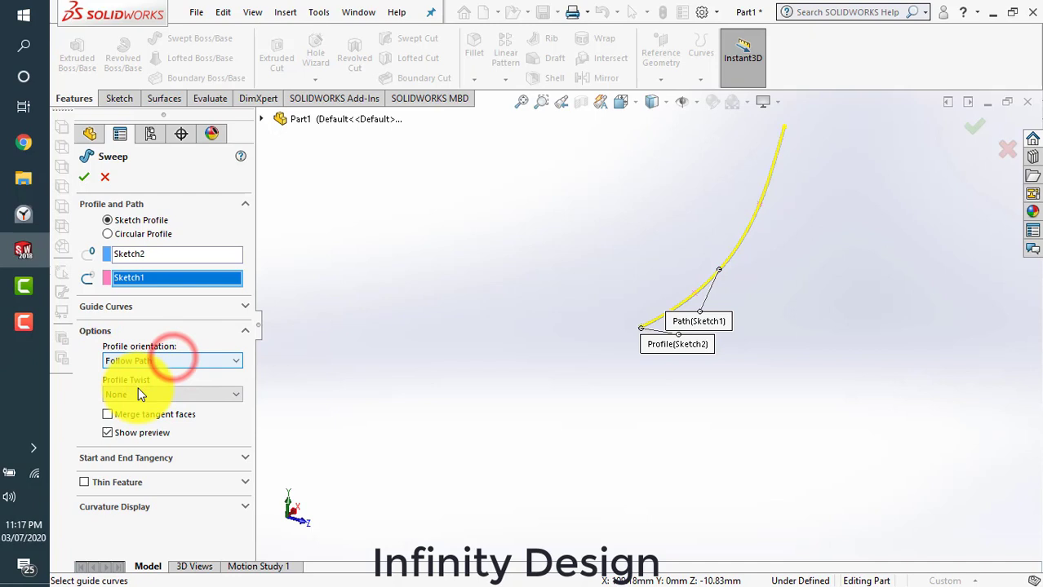
left_click(139, 394)
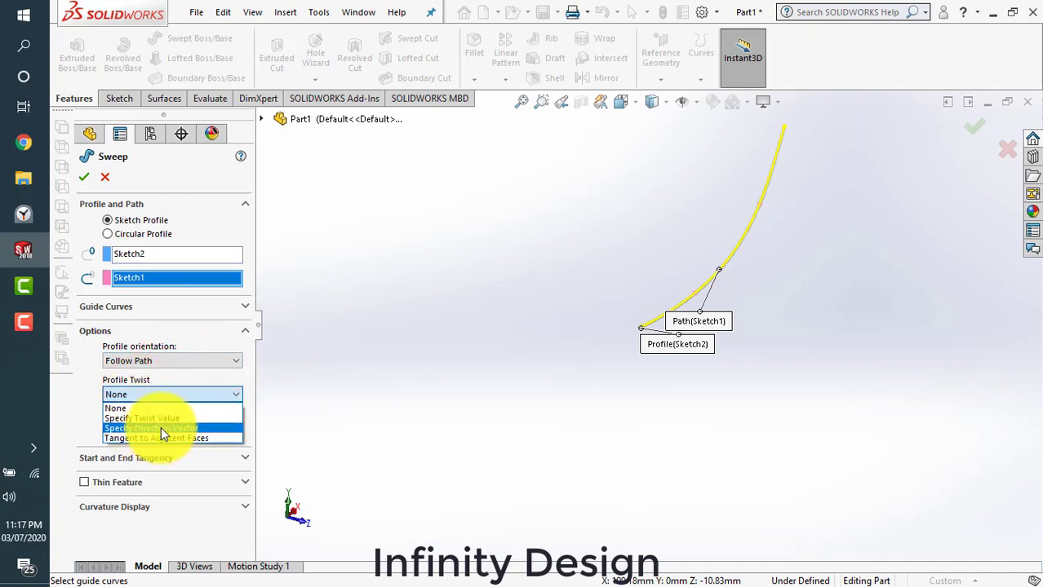
left_click(167, 420)
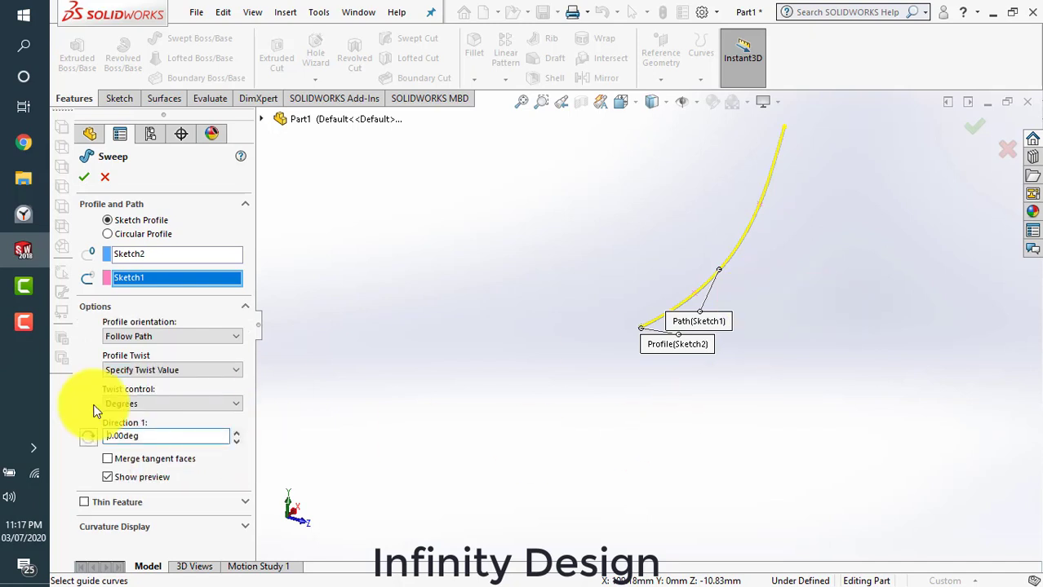
left_click(147, 404)
left_click(349, 448)
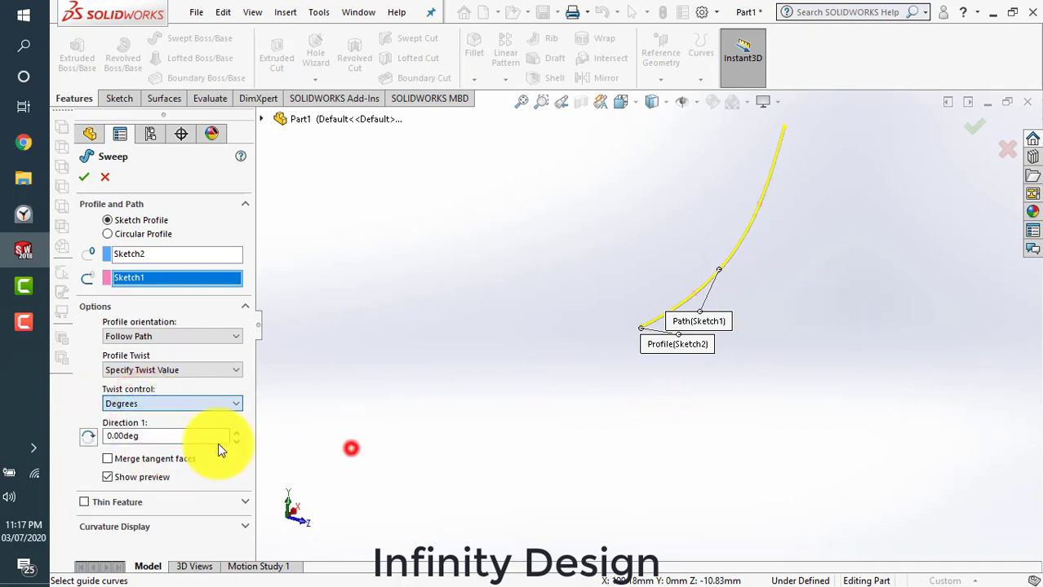
left_click(144, 403)
left_click(124, 439)
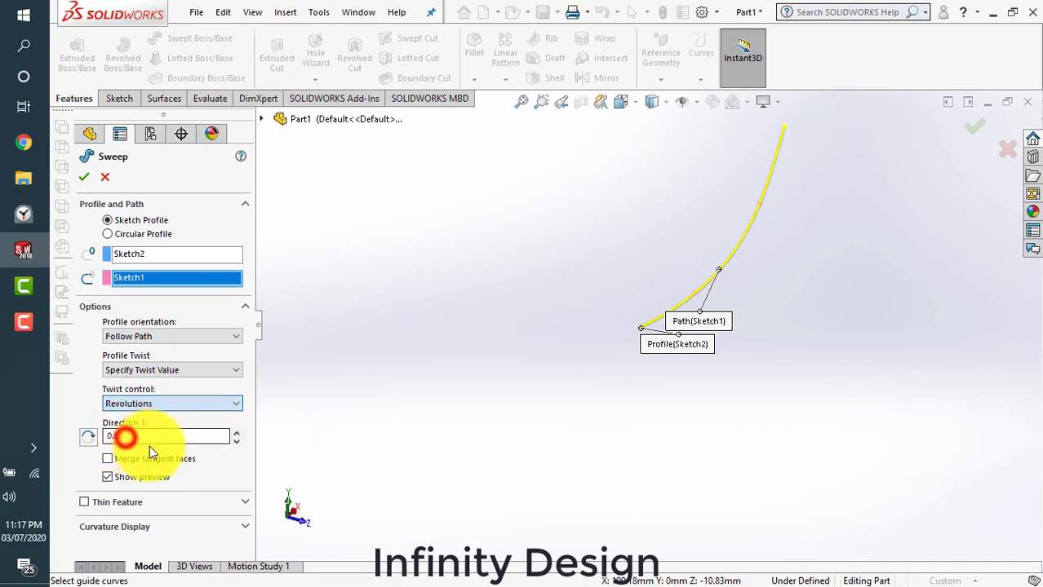
Try the sweep's twist at 10 revolutions and at 20 revolutions in the preview
double_click(146, 436)
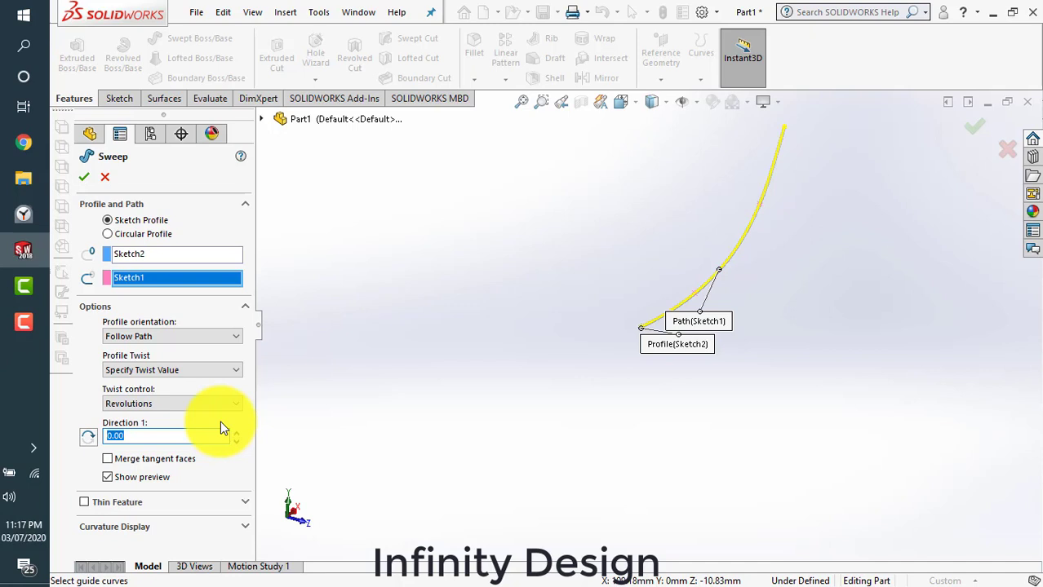
type("10")
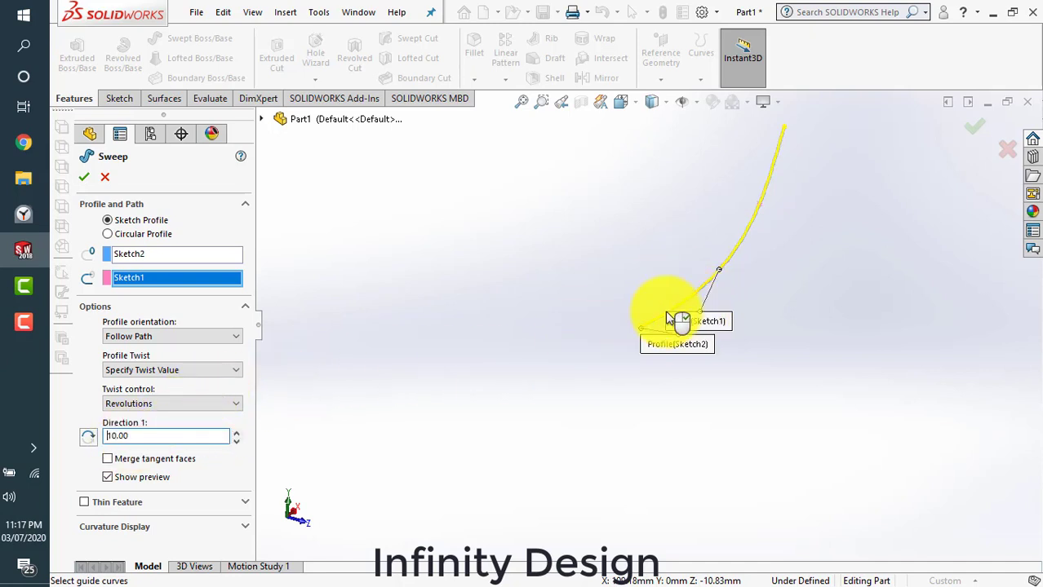
scroll(560, 369, "down", 5)
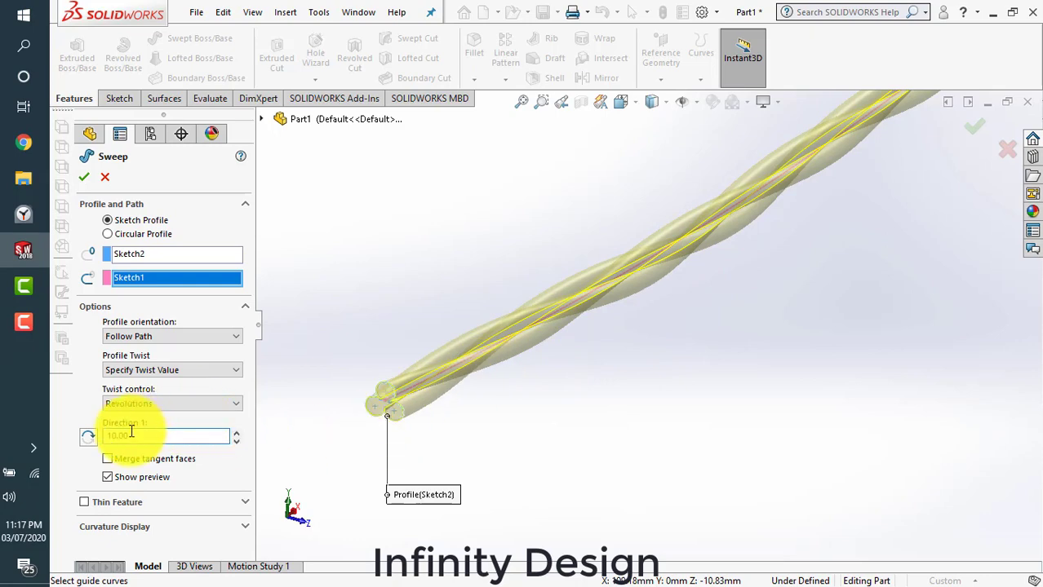
left_click_drag(130, 433, 94, 436)
type("2")
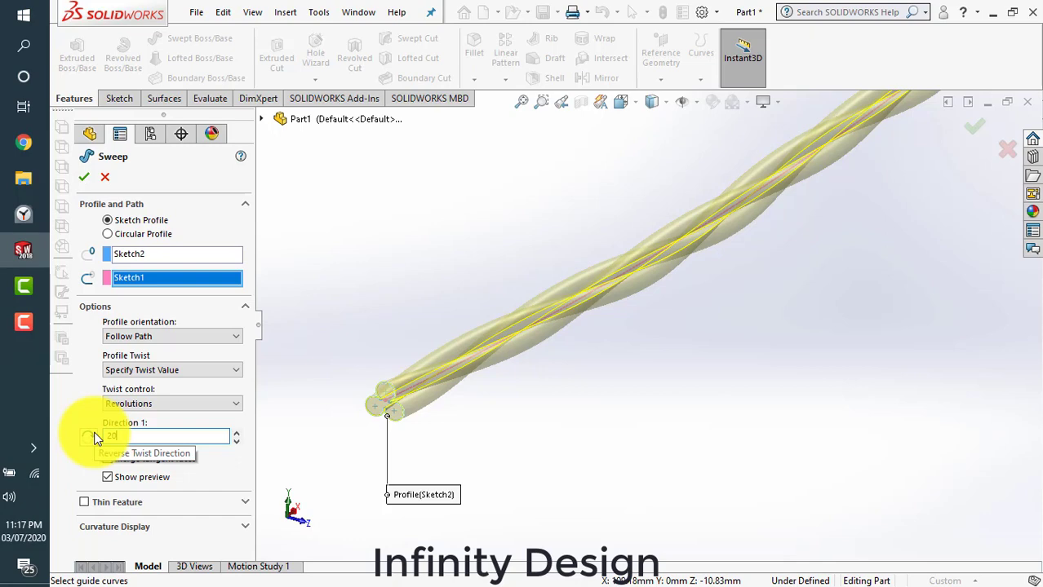
type("00")
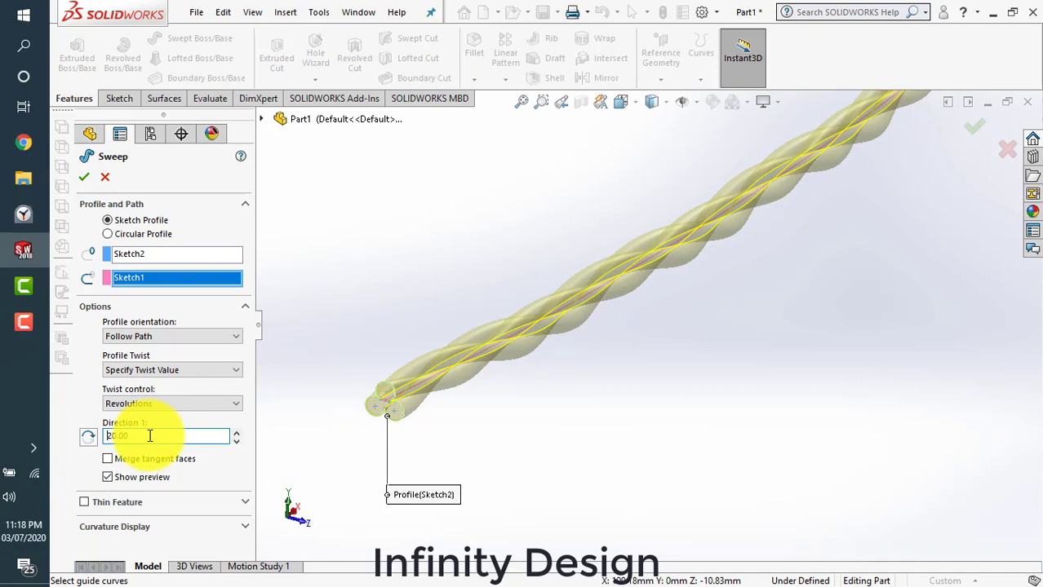
Set the sweep's twist to 25 revolutions and create the swept body
double_click(139, 434)
type("25")
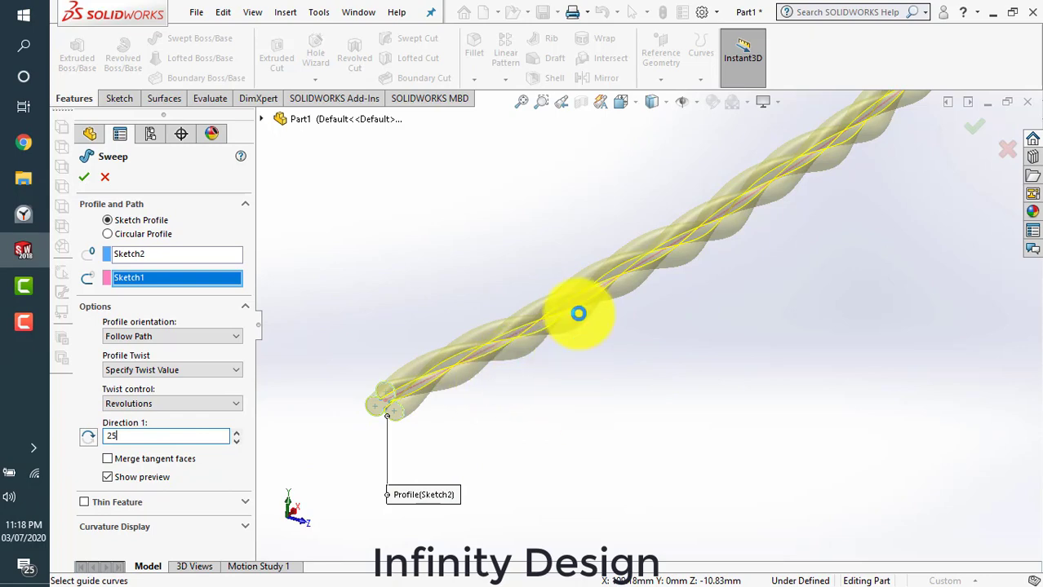
left_click(576, 314)
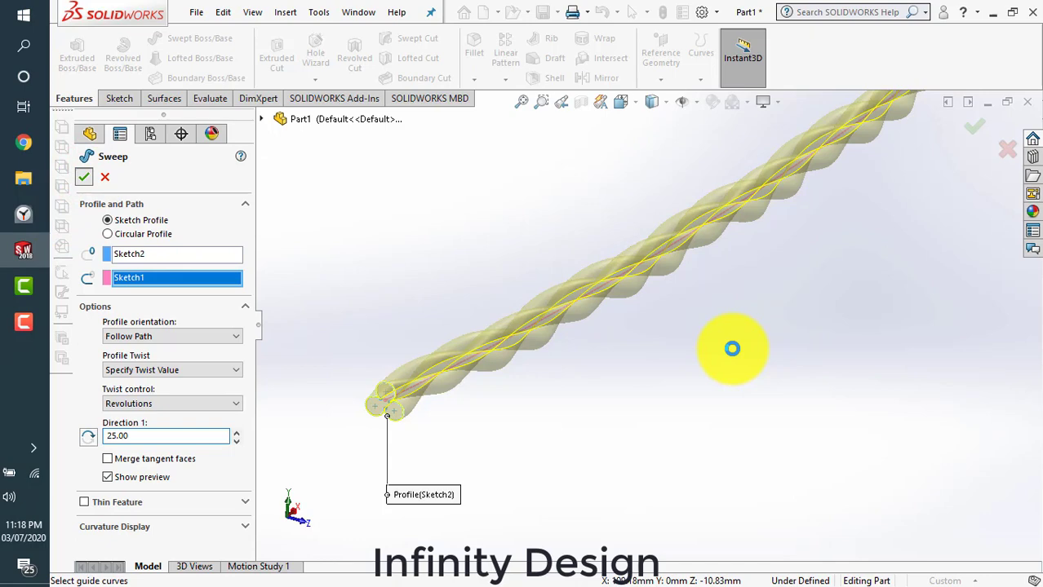
key("Return")
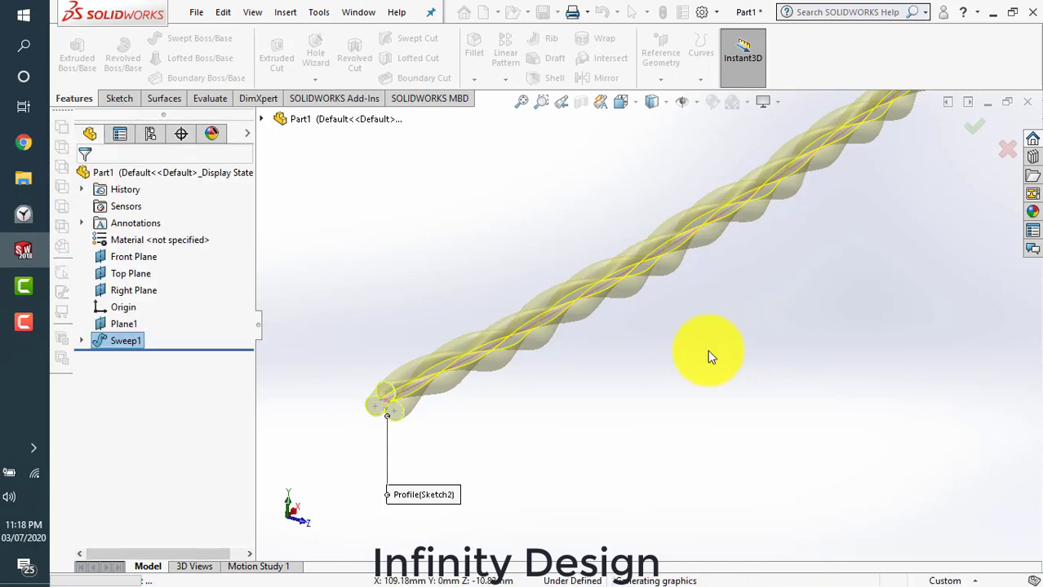
left_click(708, 352)
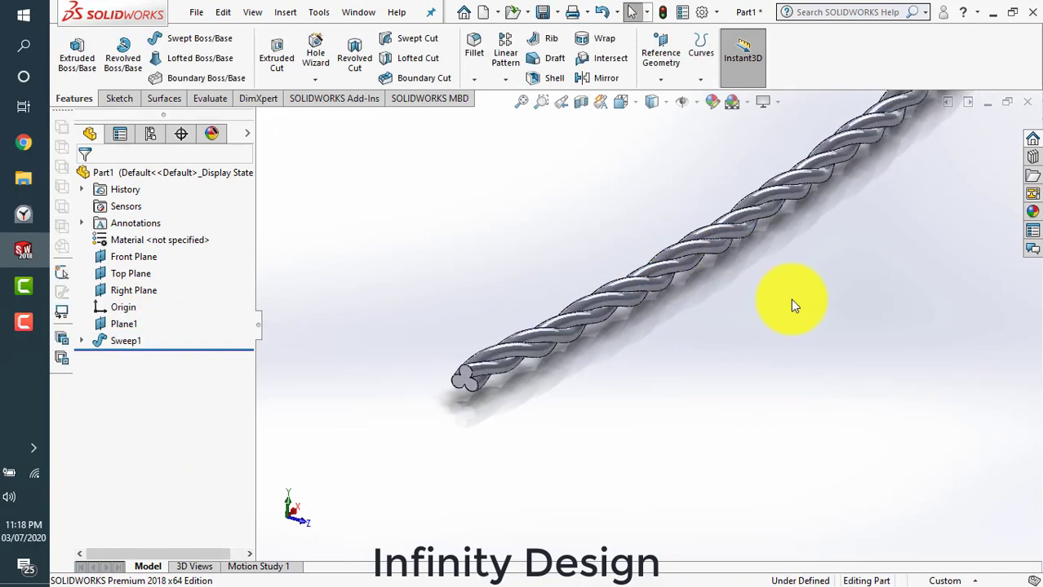
Open the appearance of the Sweep1 feature for editing with the advanced appearance options
middle_click_drag(791, 301, 787, 240)
key("f")
scroll(636, 279, "down", 6)
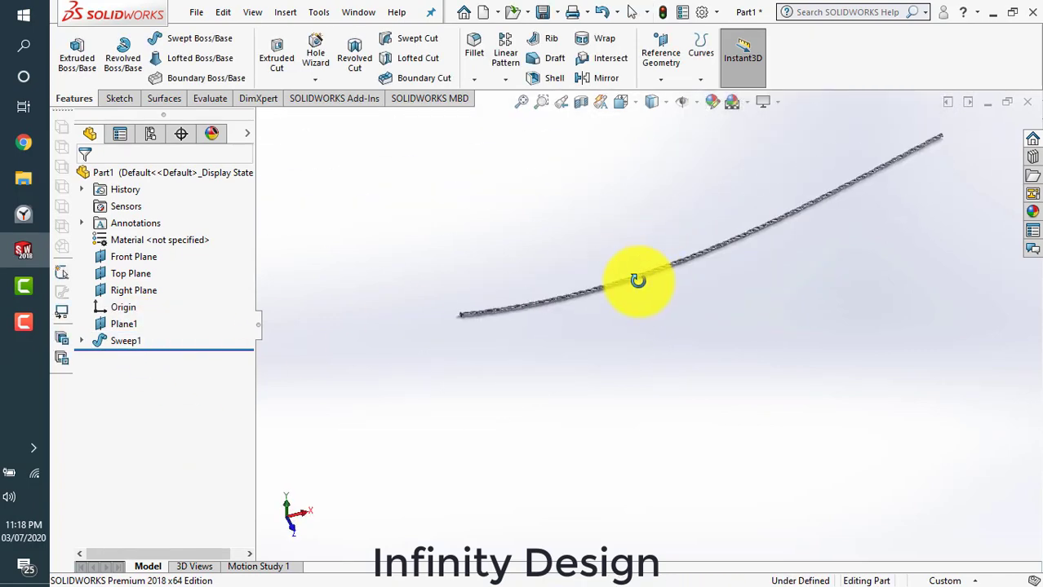
middle_click_drag(621, 347, 705, 363)
left_click(696, 369)
right_click(695, 369)
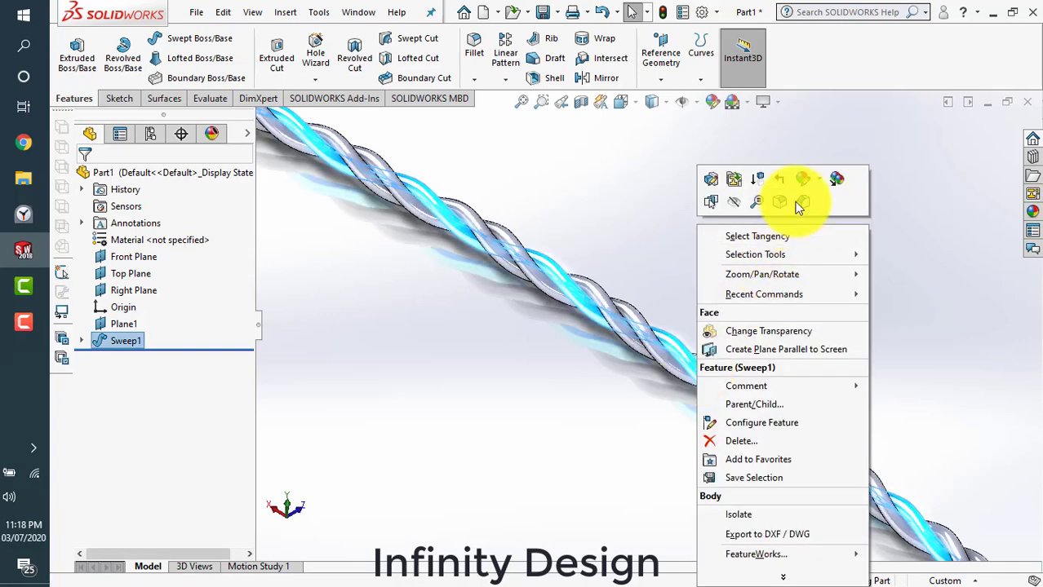
right_click(130, 341)
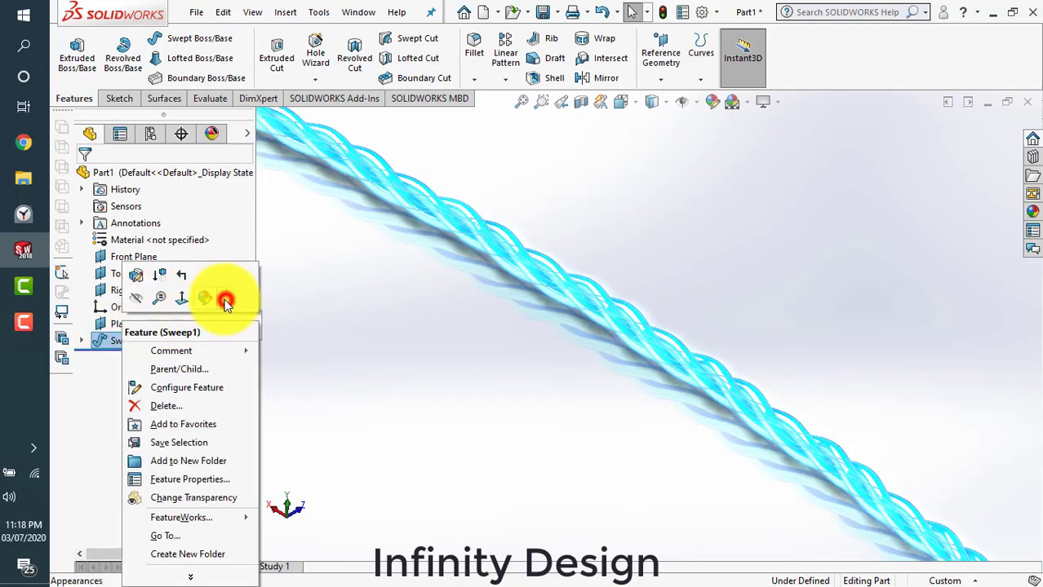
left_click(226, 302)
left_click(237, 334)
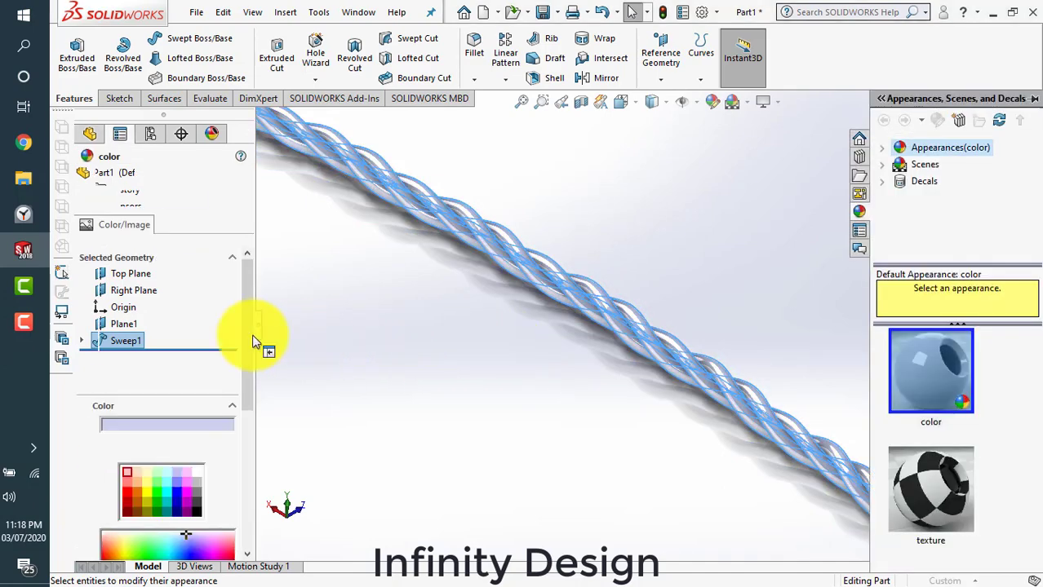
left_click(189, 199)
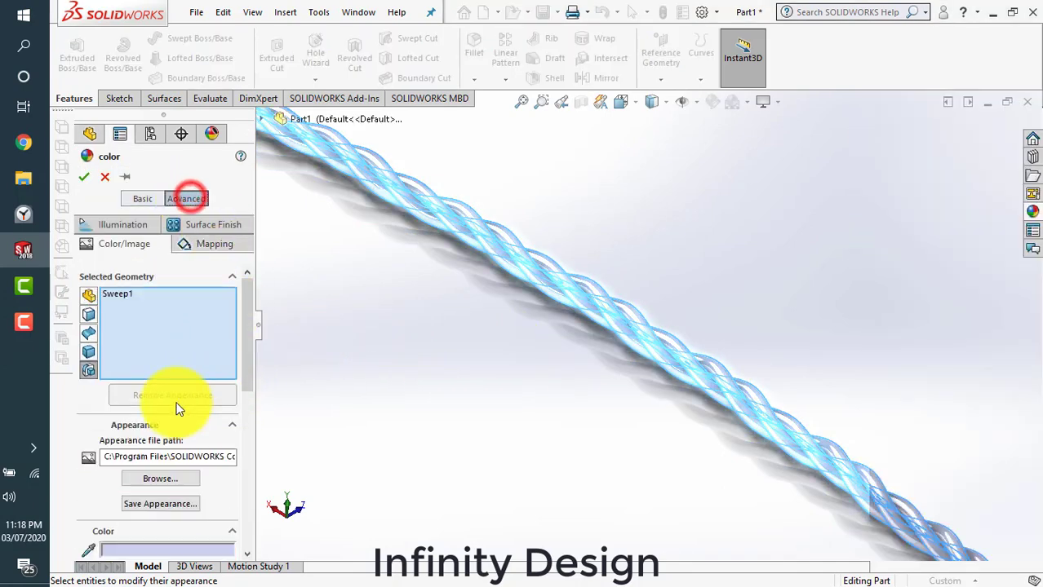
Apply the appearance file cotton beige 2d.p2m from the fabric materials' cloth folder to the swept rope
left_click(157, 478)
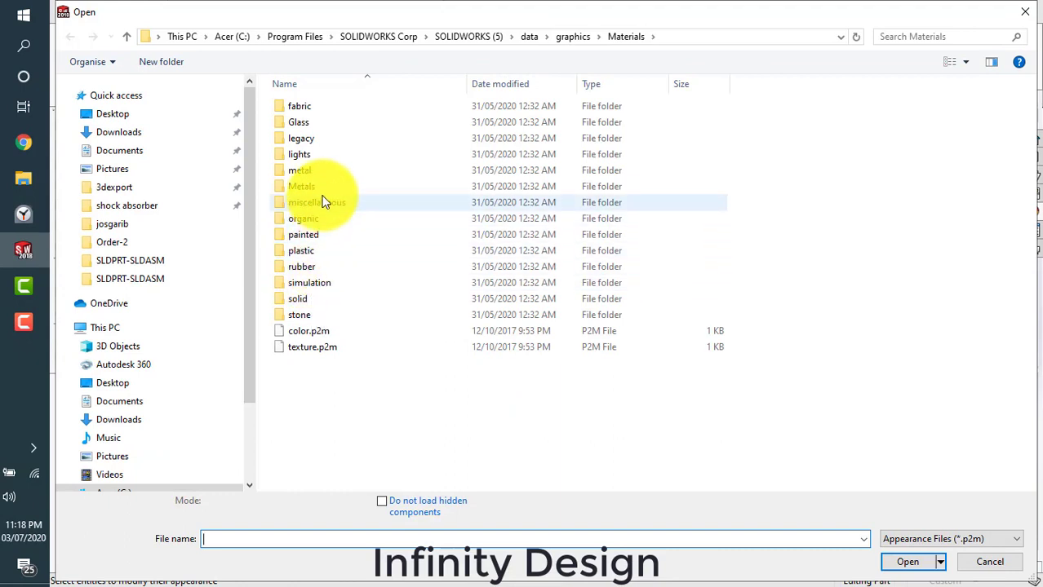
double_click(328, 107)
left_click(335, 122)
double_click(335, 121)
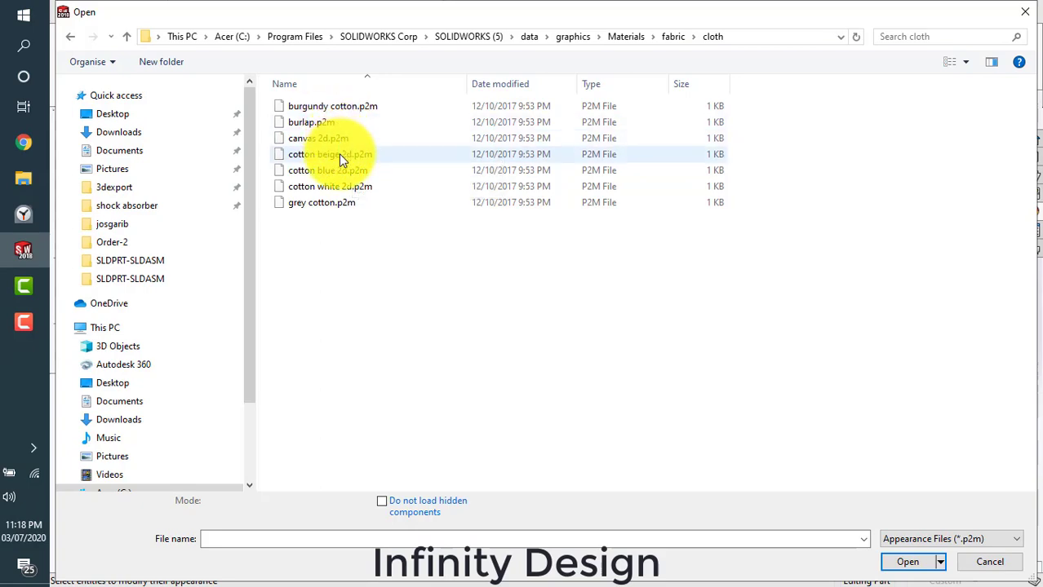
double_click(340, 153)
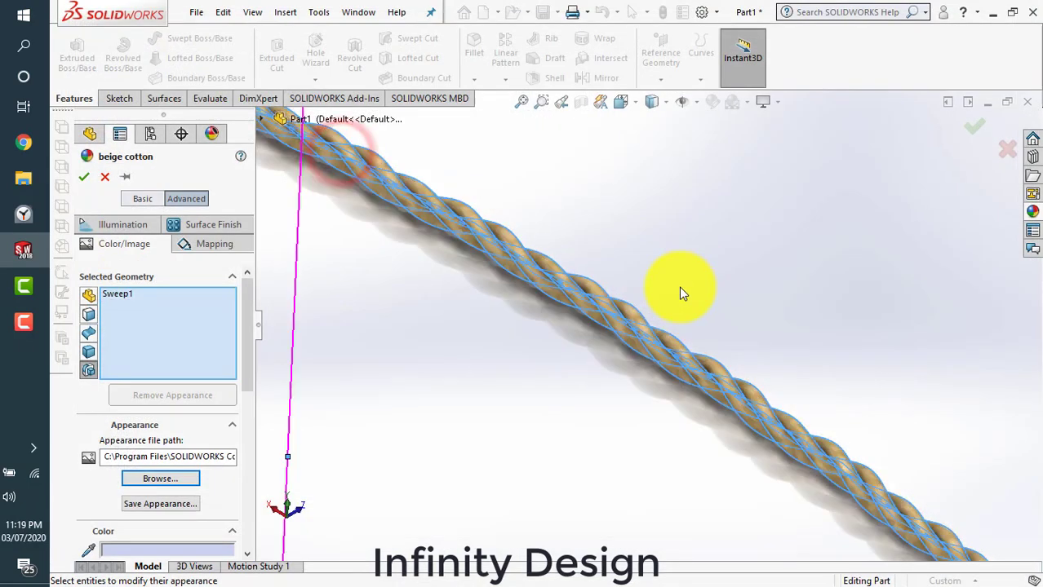
left_click(83, 177)
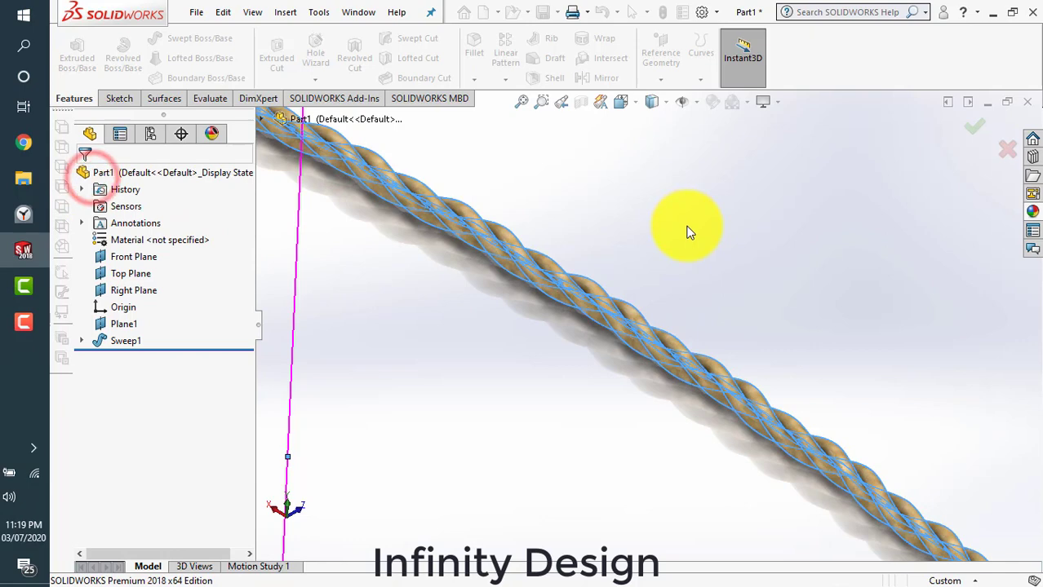
Examine the finished rope's twisted strands and cotton appearance, both close up at its end and over its full length
scroll(682, 226, "up", 6)
middle_click_drag(675, 226, 386, 344)
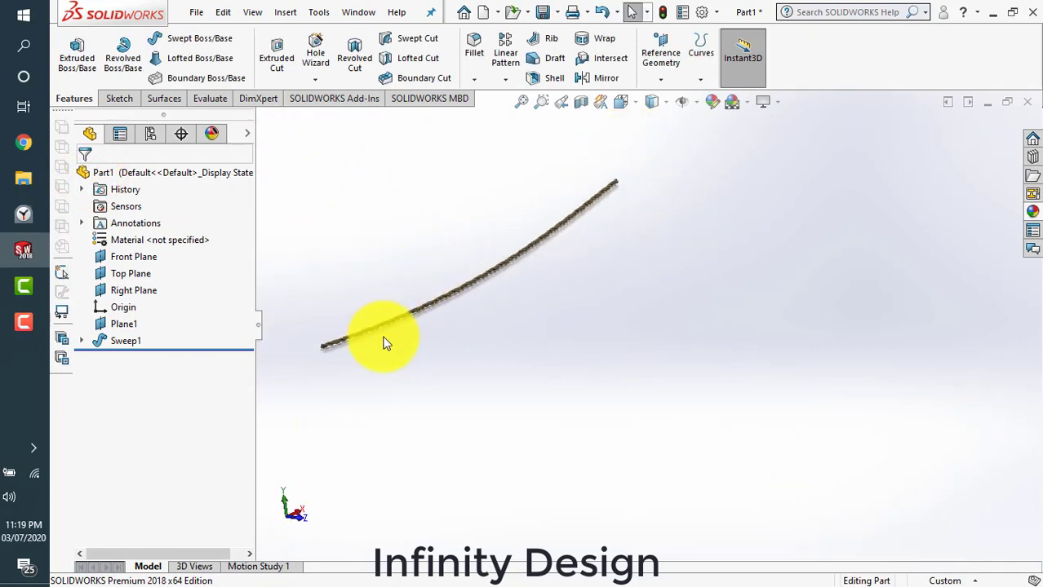
scroll(386, 344, "down", 5)
middle_click_drag(425, 388, 559, 372)
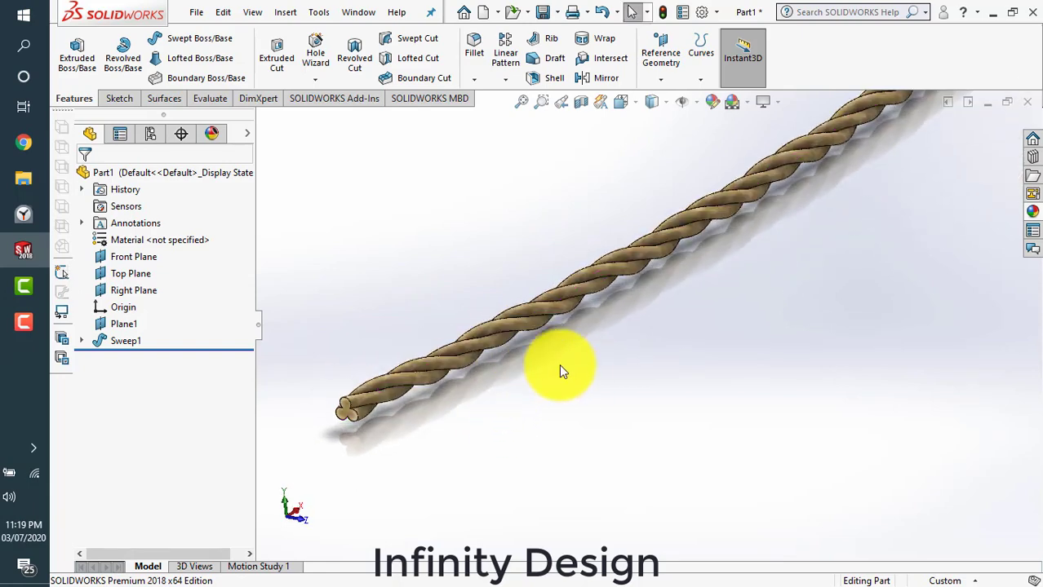
left_click(775, 102)
middle_click_drag(786, 311, 632, 359)
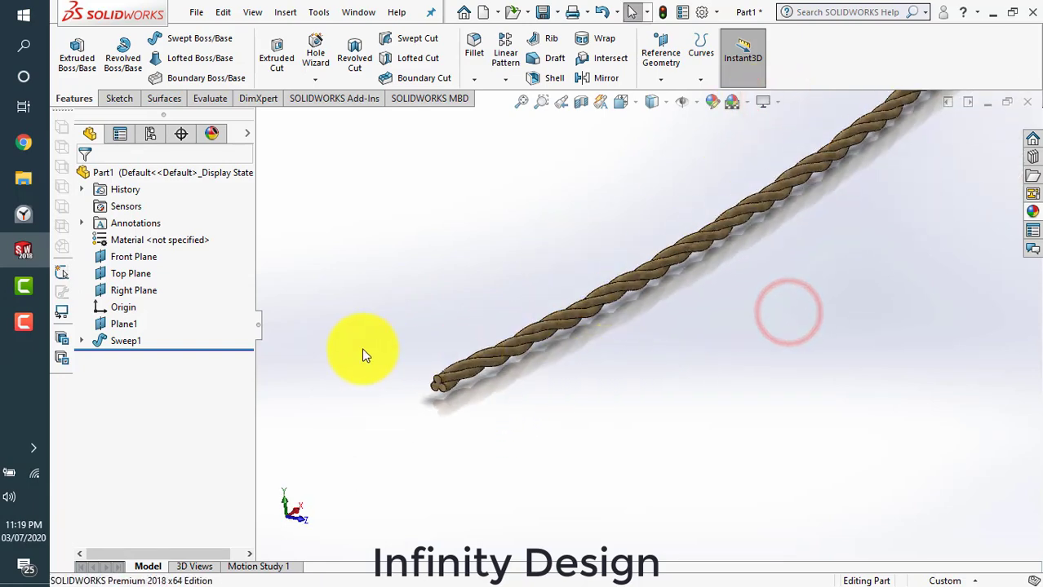
middle_click_drag(405, 337, 503, 406)
scroll(504, 407, "down", 6)
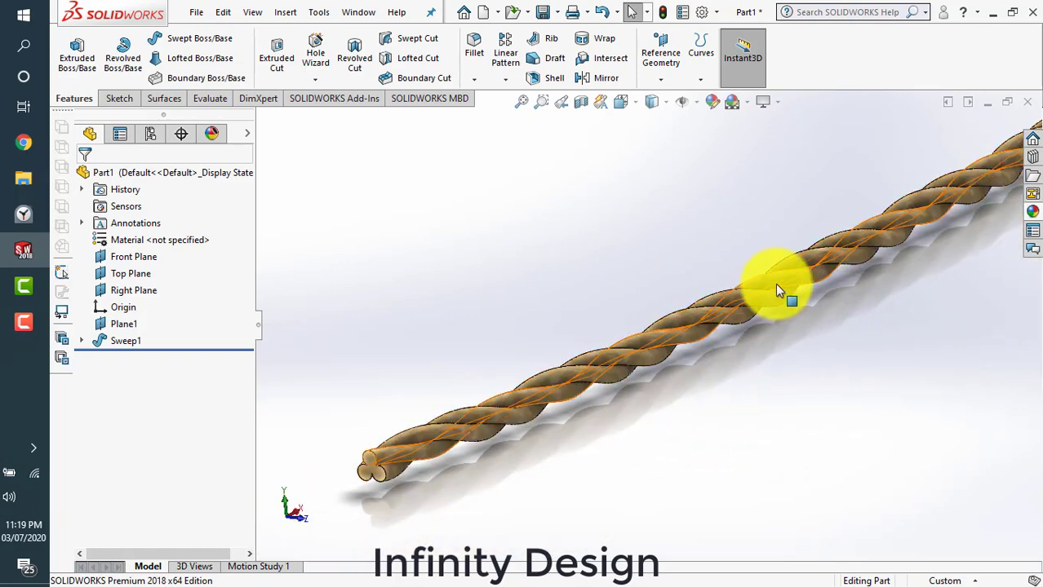
scroll(734, 324, "up", 3)
scroll(919, 232, "up", 3)
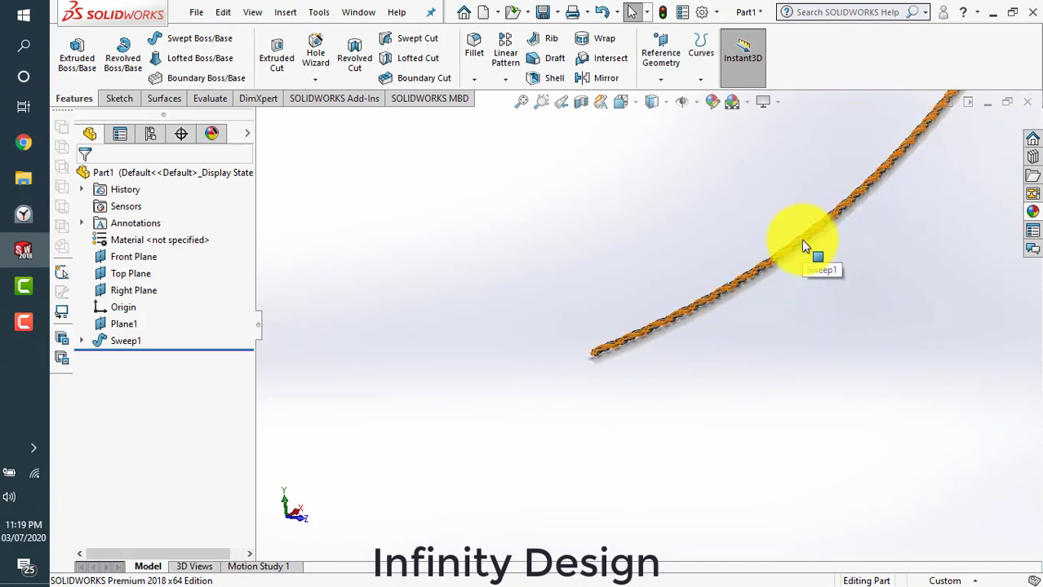
scroll(816, 233, "up", 3)
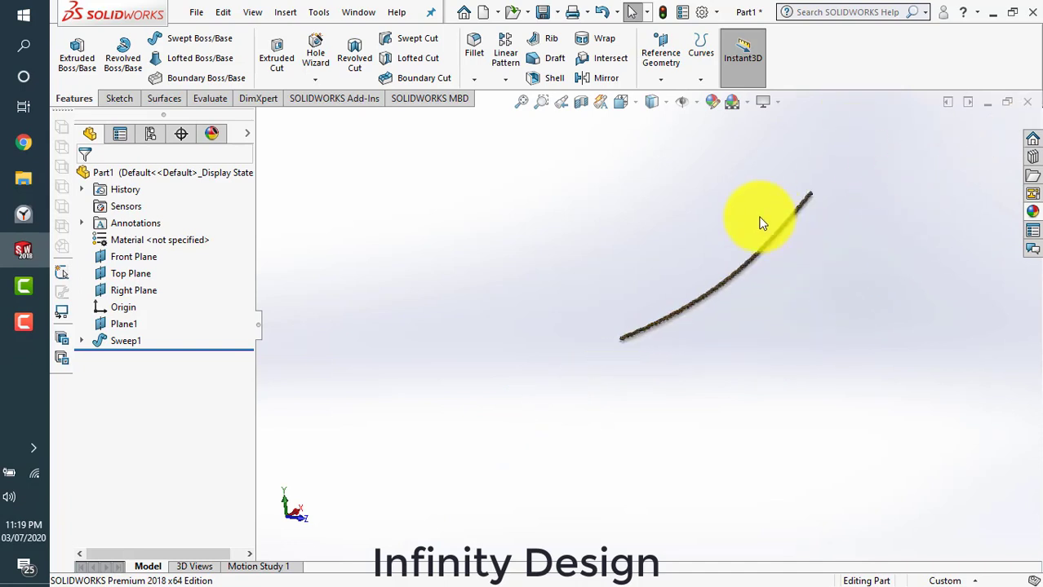